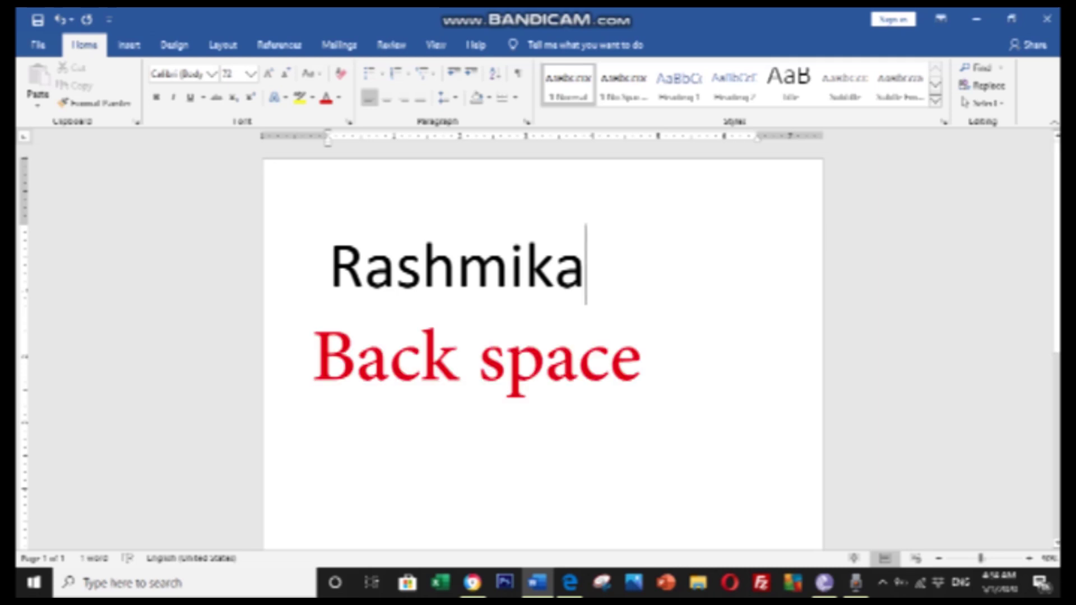
Erase the final letters of the name backwards from its end and undo the deletion.
key(BackSpace)
key(BackSpace)
key(BackSpace)
key(BackSpace)
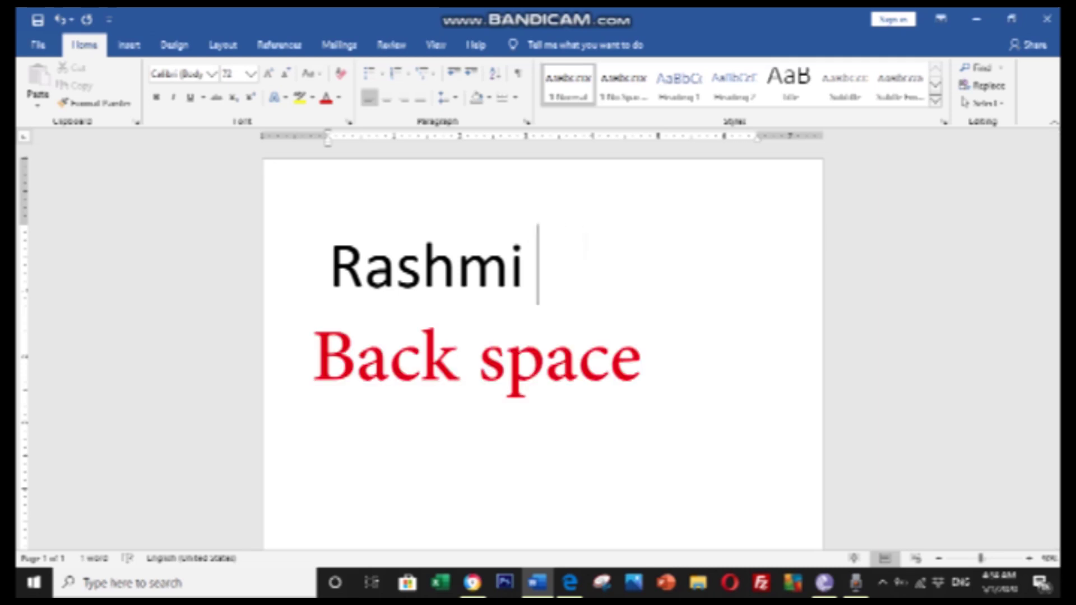
key(BackSpace)
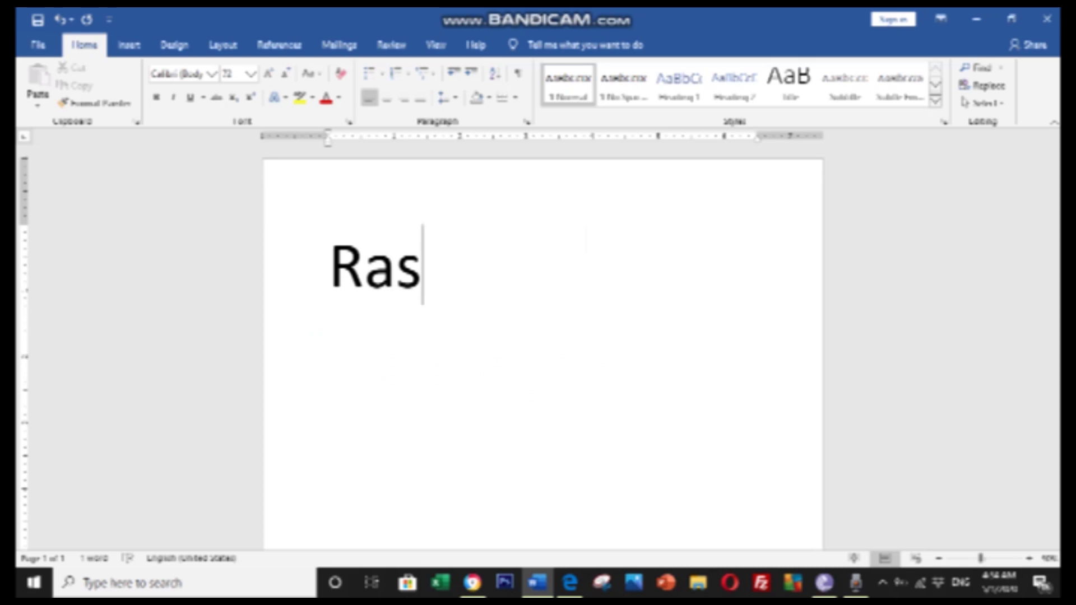
key(ctrl+z)
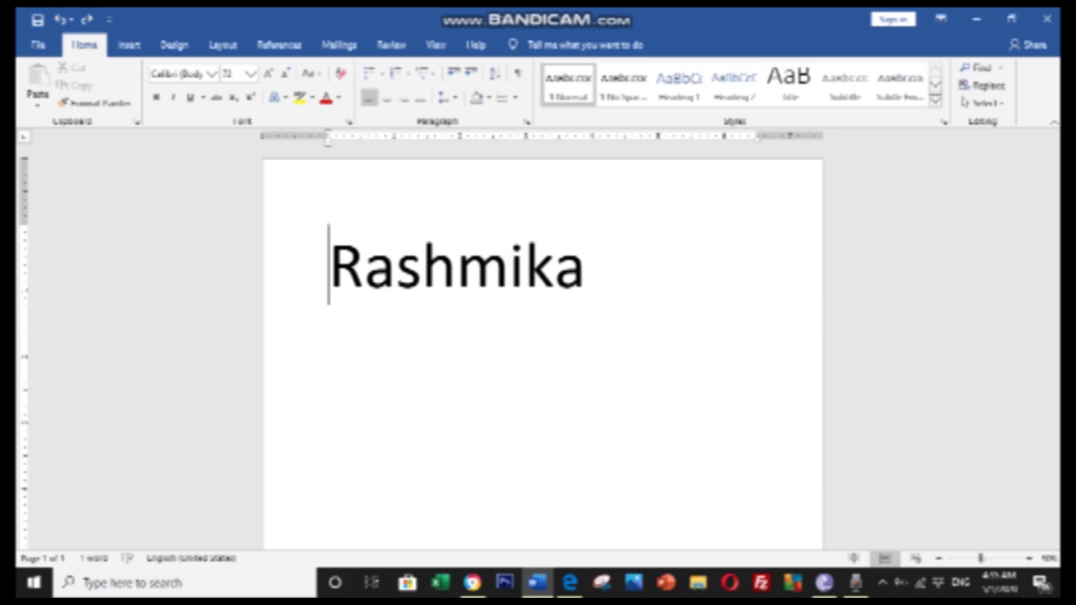
Delete the first three letters of the name forwards from its beginning and undo each deletion.
key(Delete)
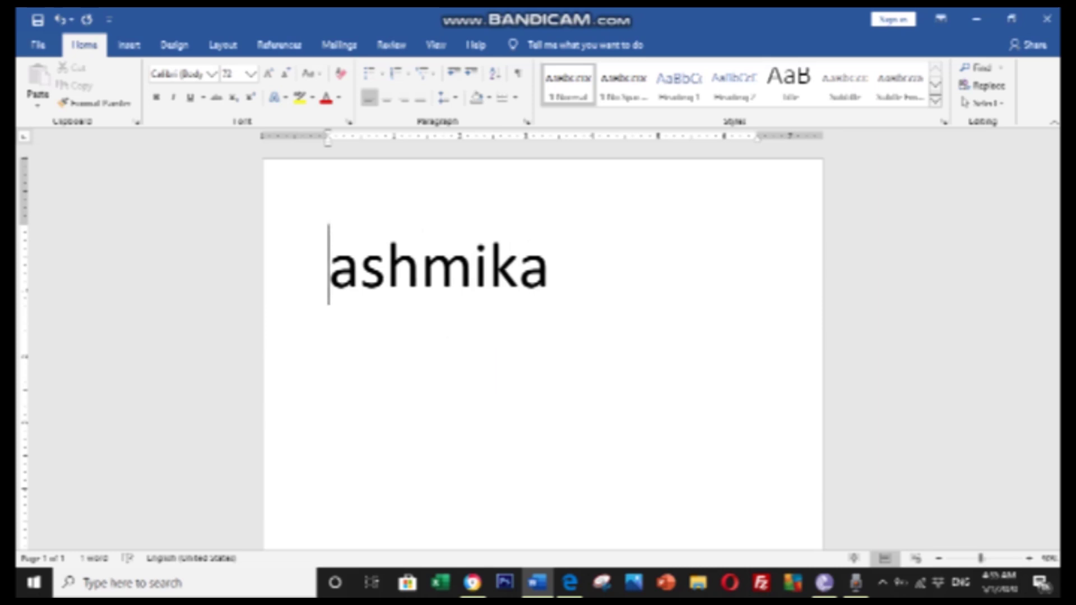
key(Delete)
key(Delete)
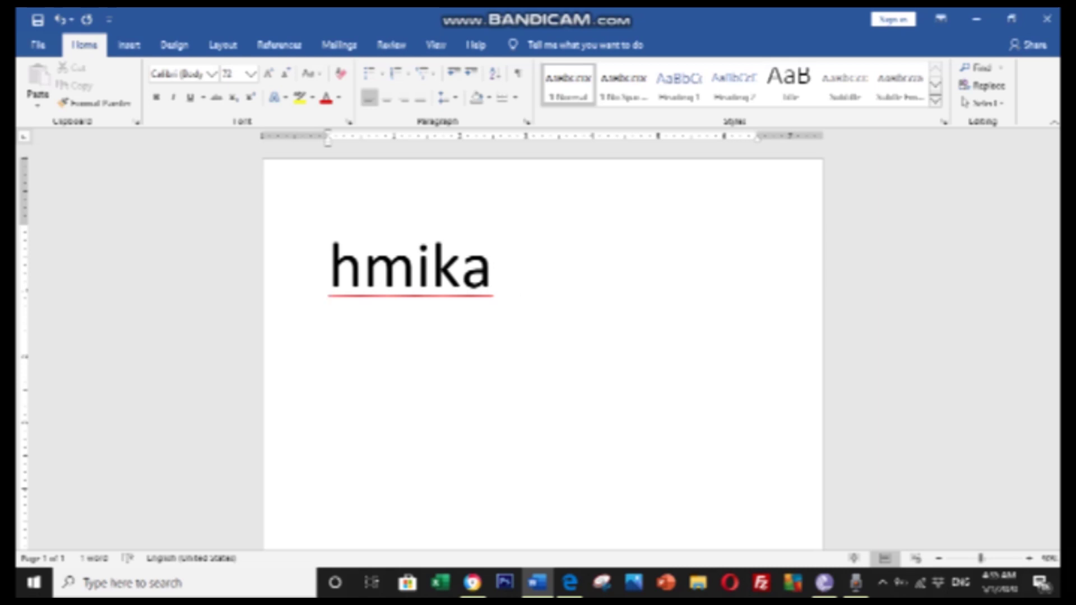
key(ctrl+z)
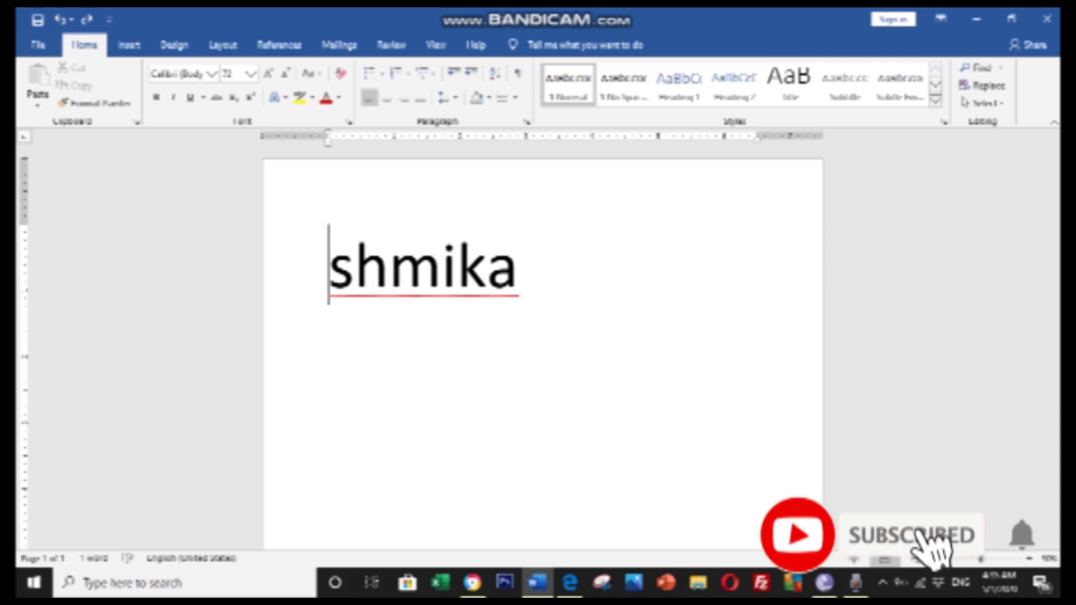
key(ctrl+z)
key(ctrl+z)
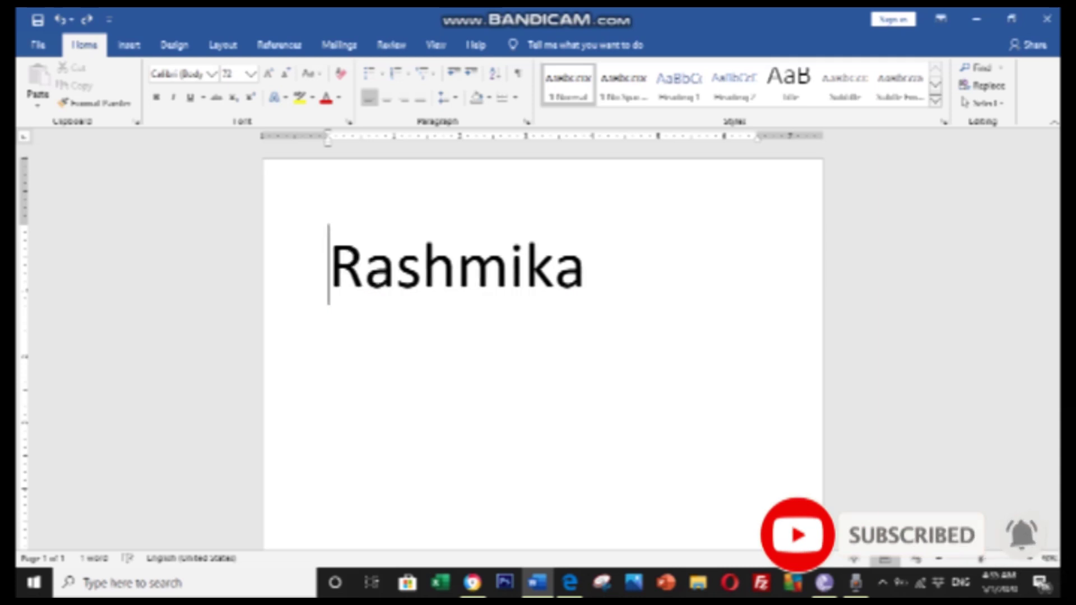
Select the entire name, delete it in one go and undo the deletion.
key(End)
key(shift+Left)
key(shift+Left)
key(shift+Left)
key(shift+Left)
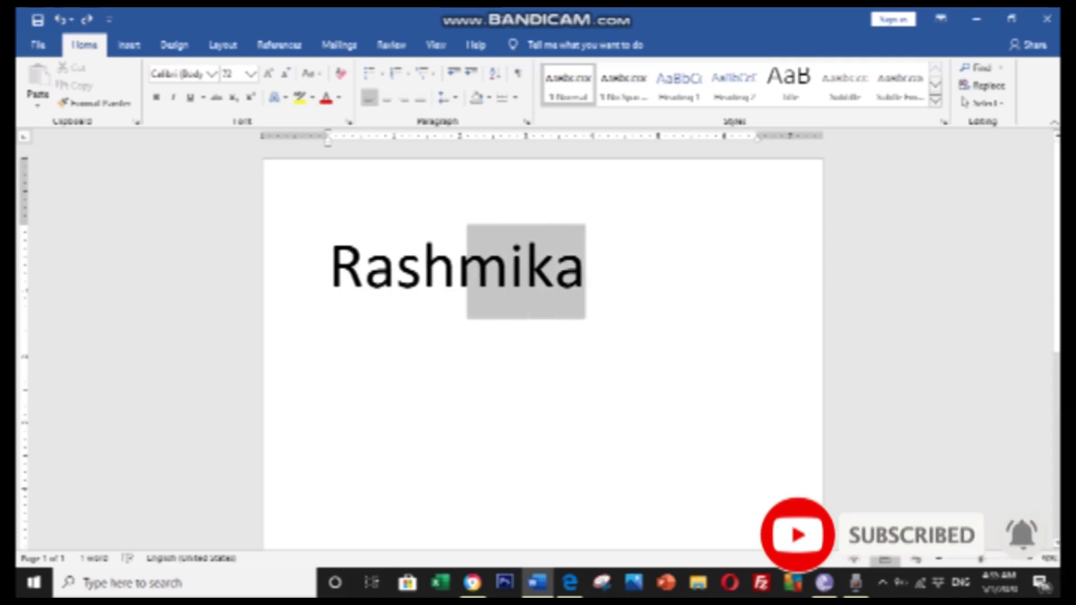
key(shift+Left)
key(shift+Left)
key(shift+Left)
key(ctrl+a)
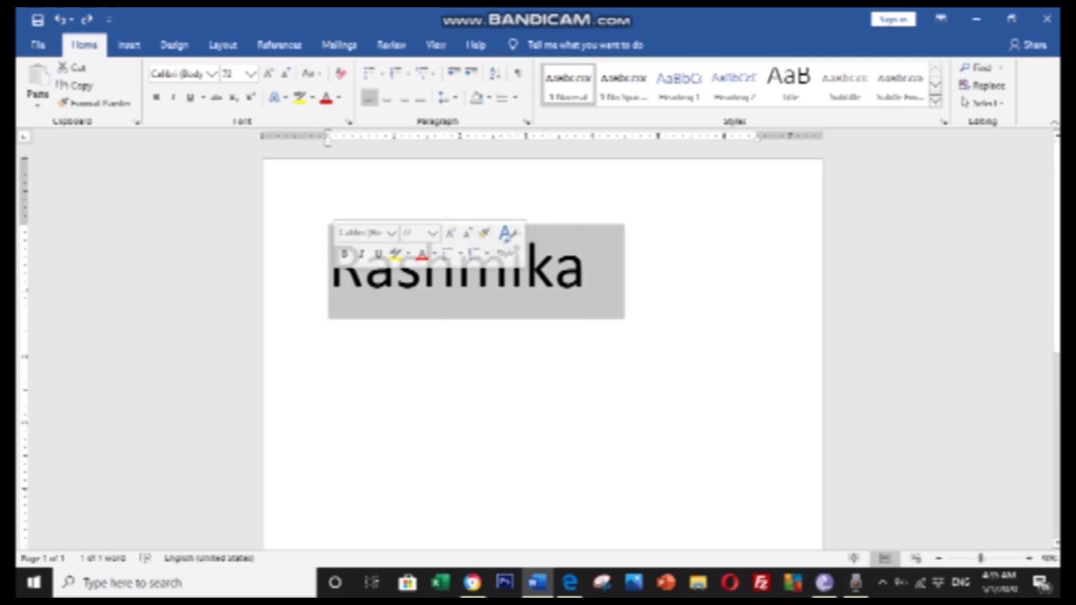
key(Delete)
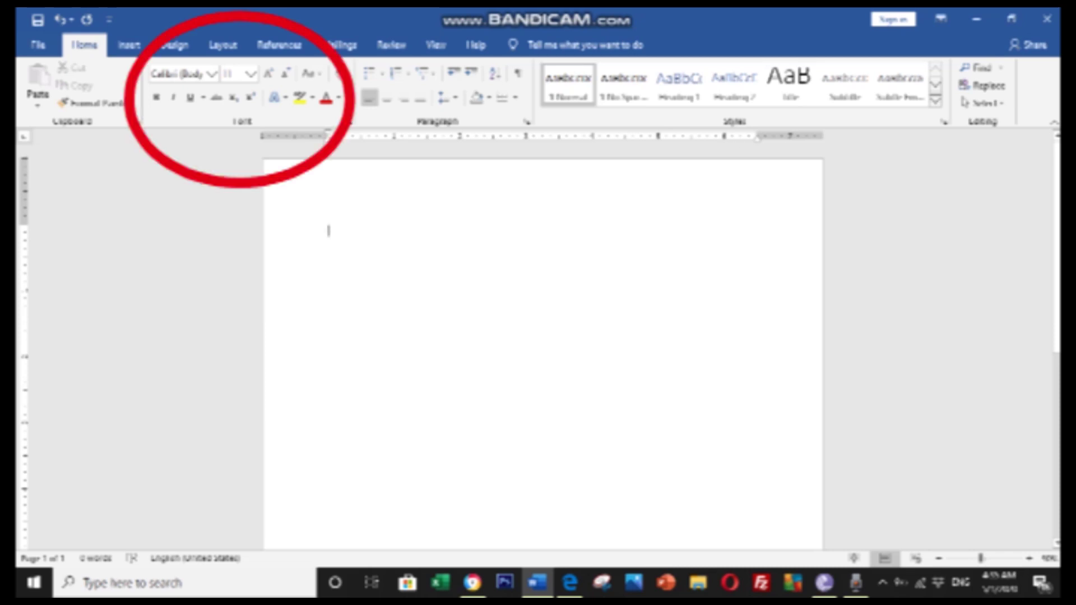
key(ctrl+z)
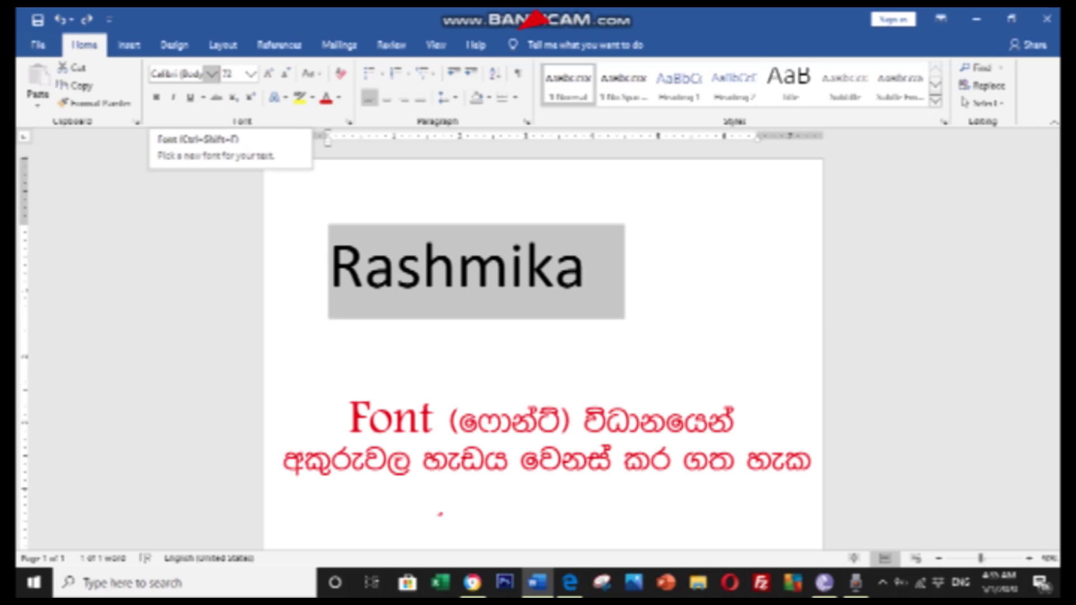
Change the font of the selected name to Algerian.
click(211, 73)
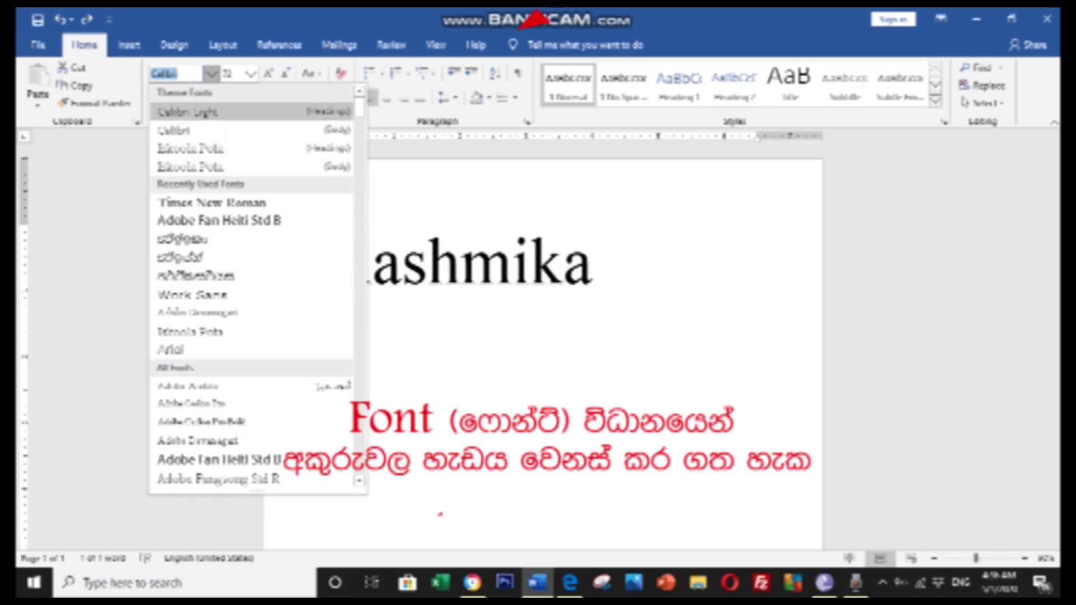
scroll(252, 286, down, 1)
scroll(252, 256, down, 7)
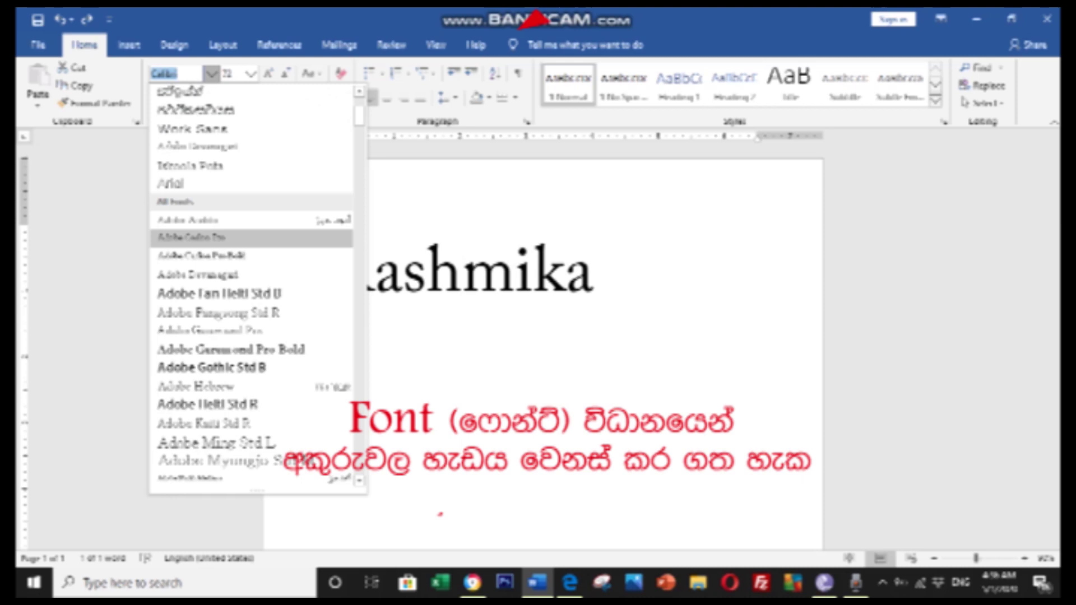
scroll(252, 256, down, 1)
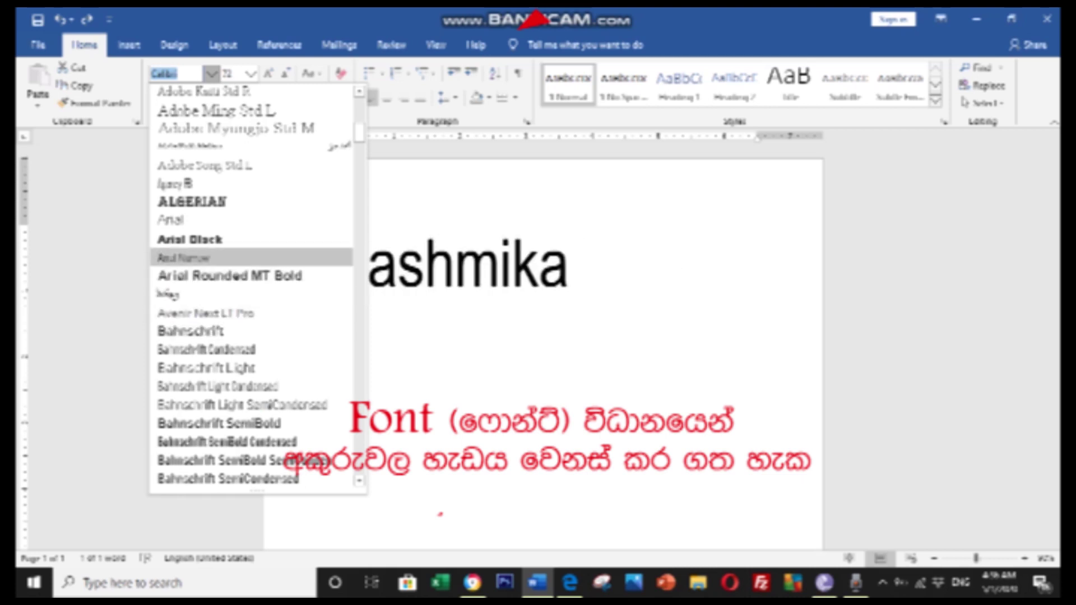
click(192, 201)
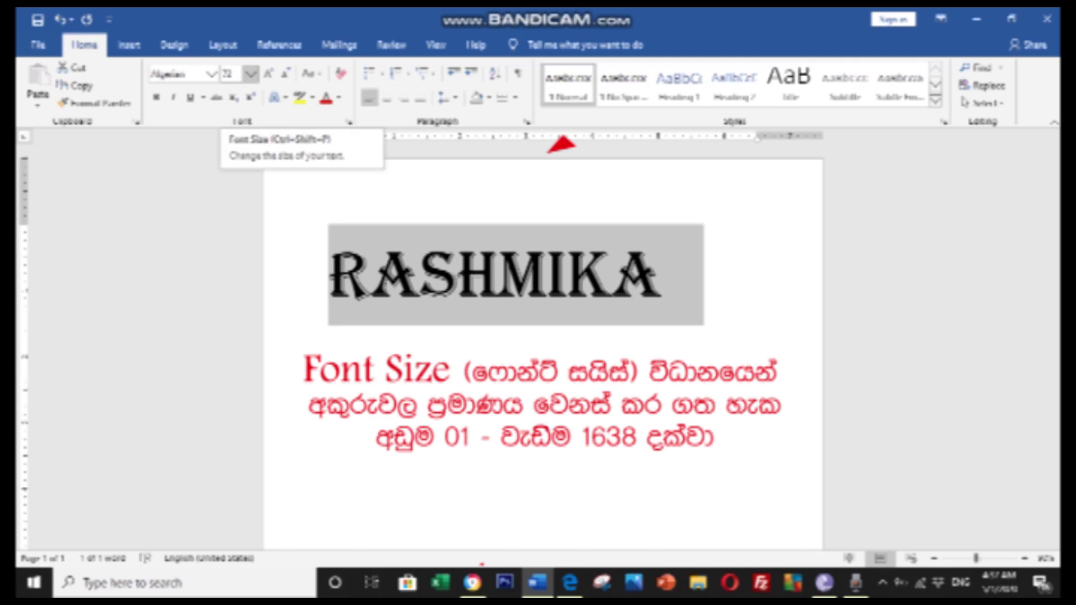
Set the selected name's font size to 125 and try the oversized value 1640.
click(251, 73)
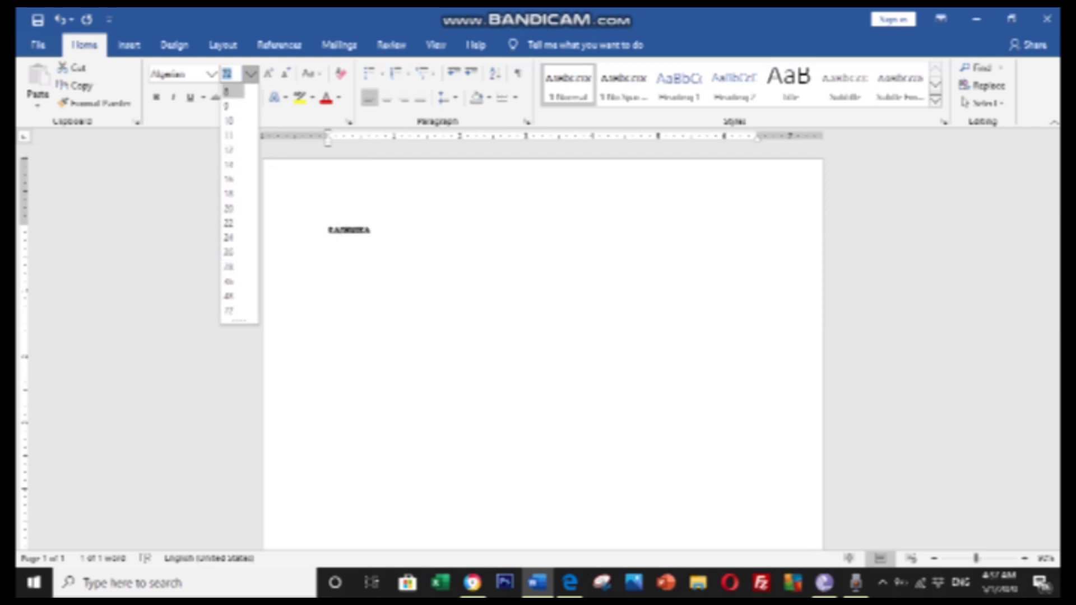
key(Escape)
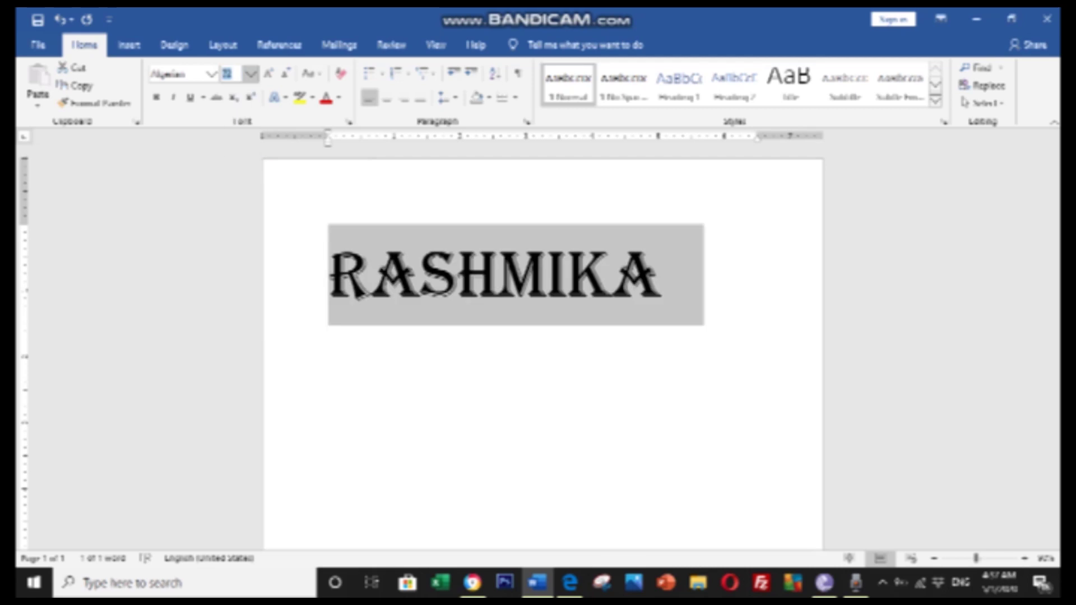
text(125)
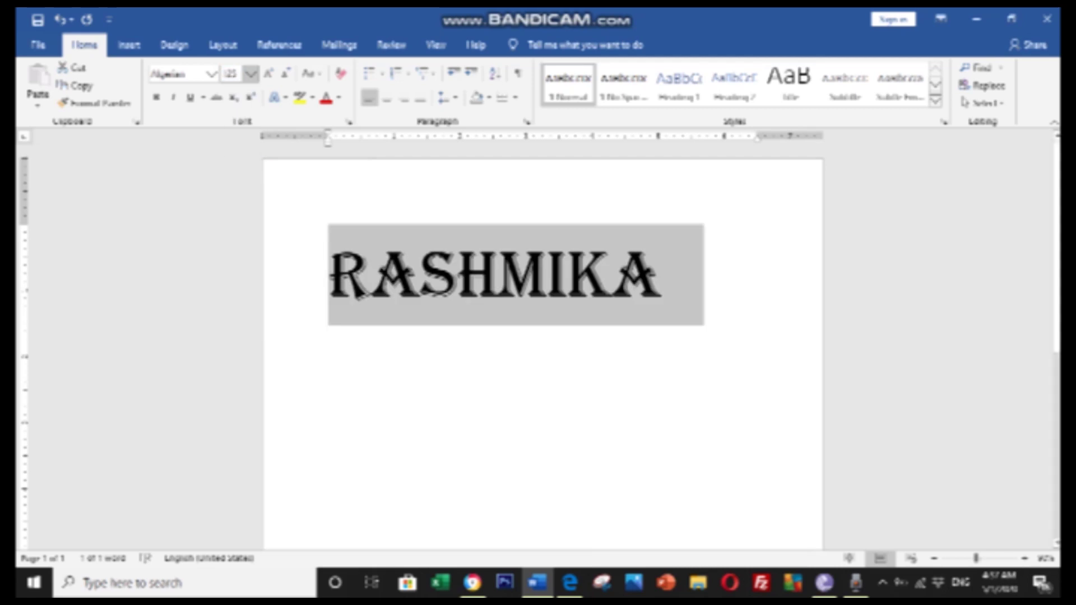
key(Return)
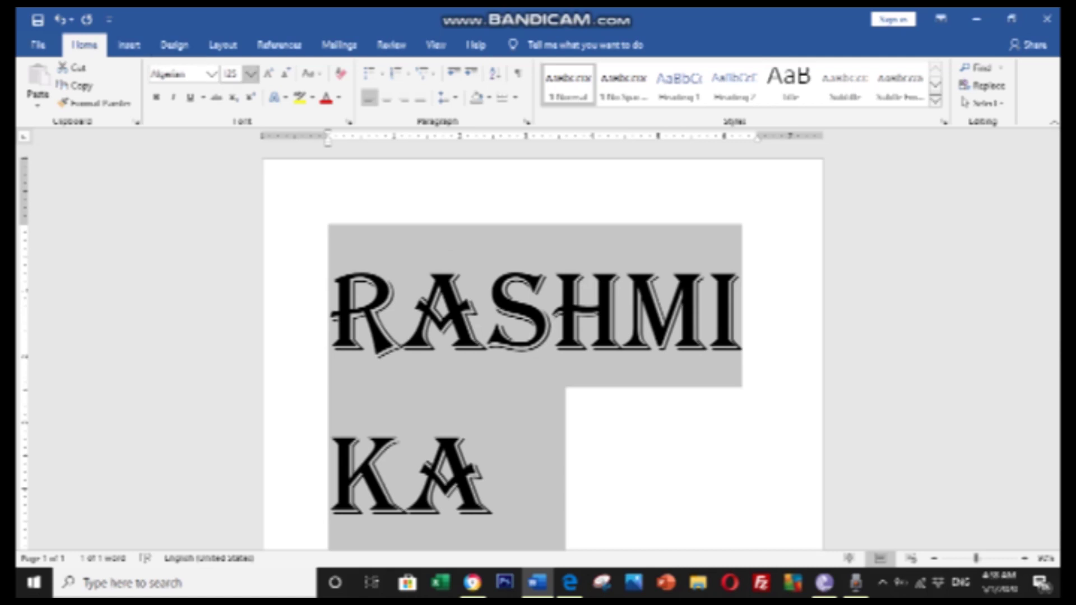
click(230, 73)
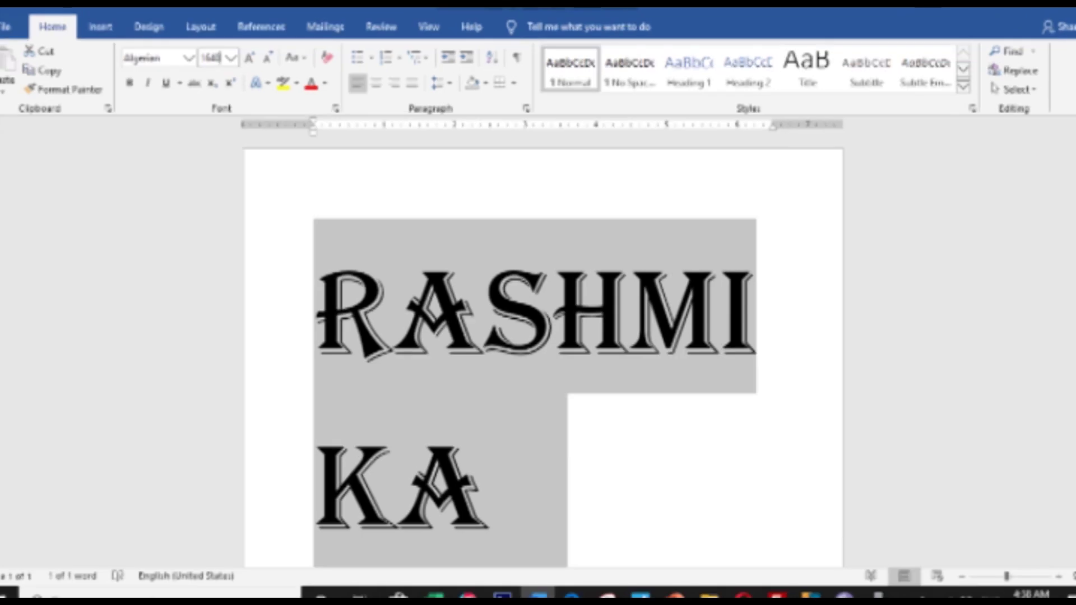
key(Return)
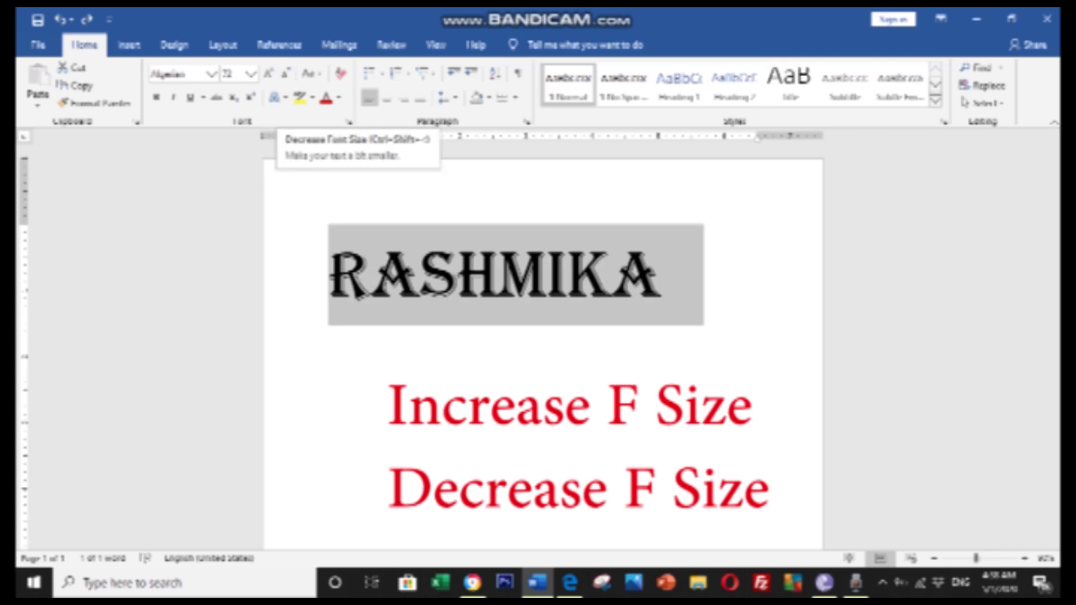
Increase the selected name's font size in increments to 100 and decrease it by the same number of increments.
click(268, 73)
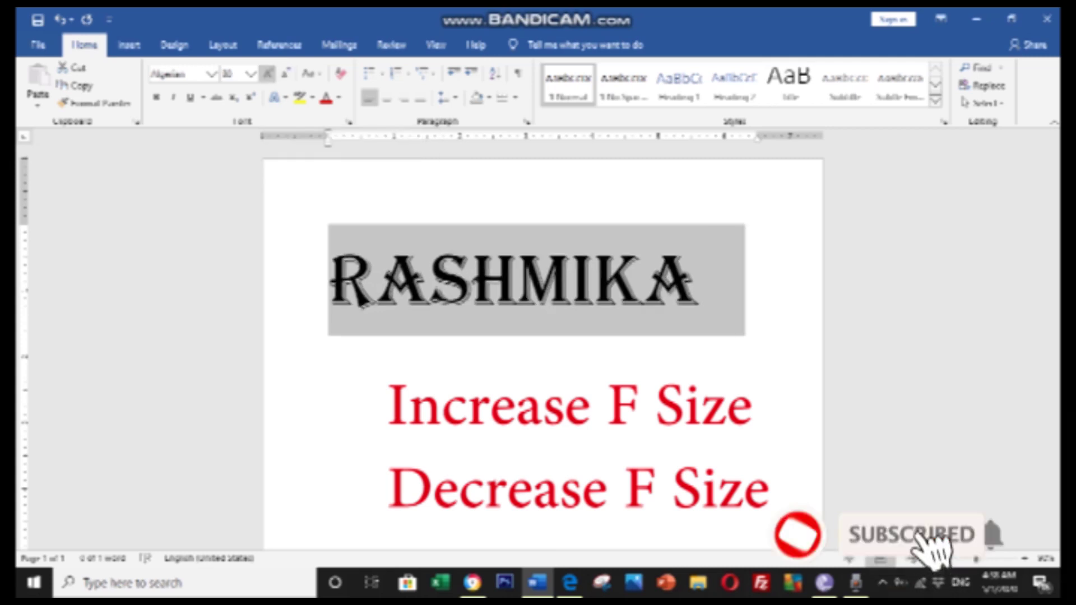
click(268, 74)
click(268, 74)
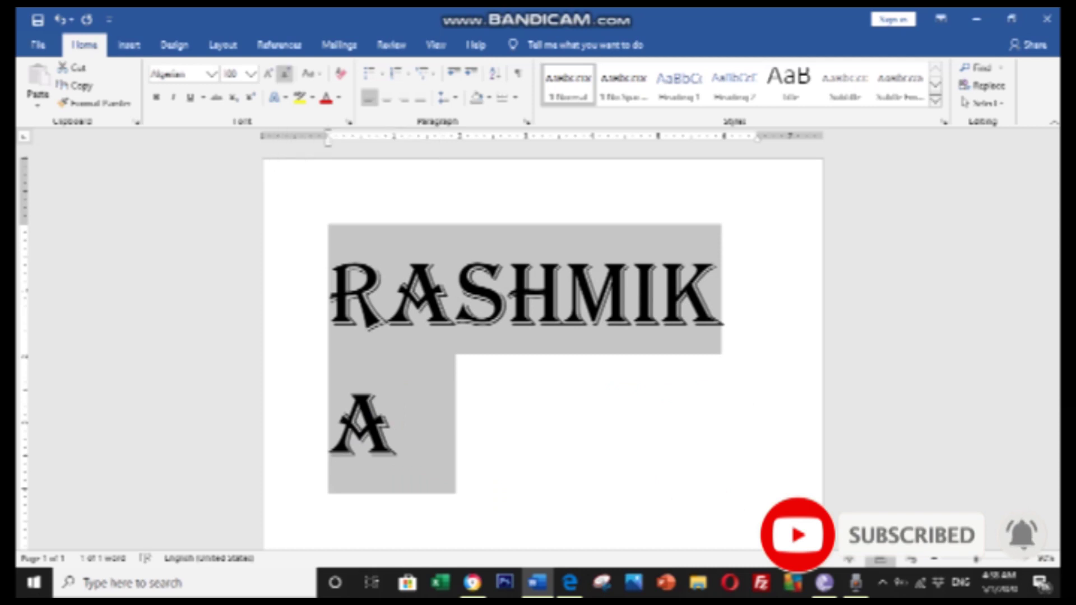
click(285, 73)
click(285, 73)
click(285, 74)
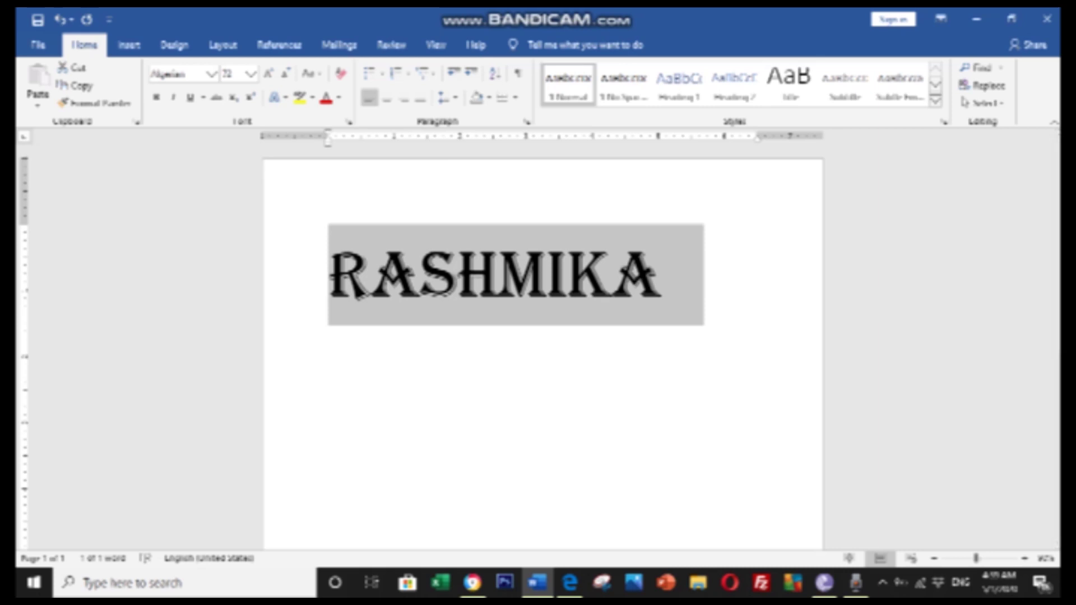
Turn bold formatting on and off for the selected name.
click(157, 97)
click(156, 97)
click(157, 97)
click(157, 97)
Apply italic and underline to the selected name and remove both formats again.
click(174, 98)
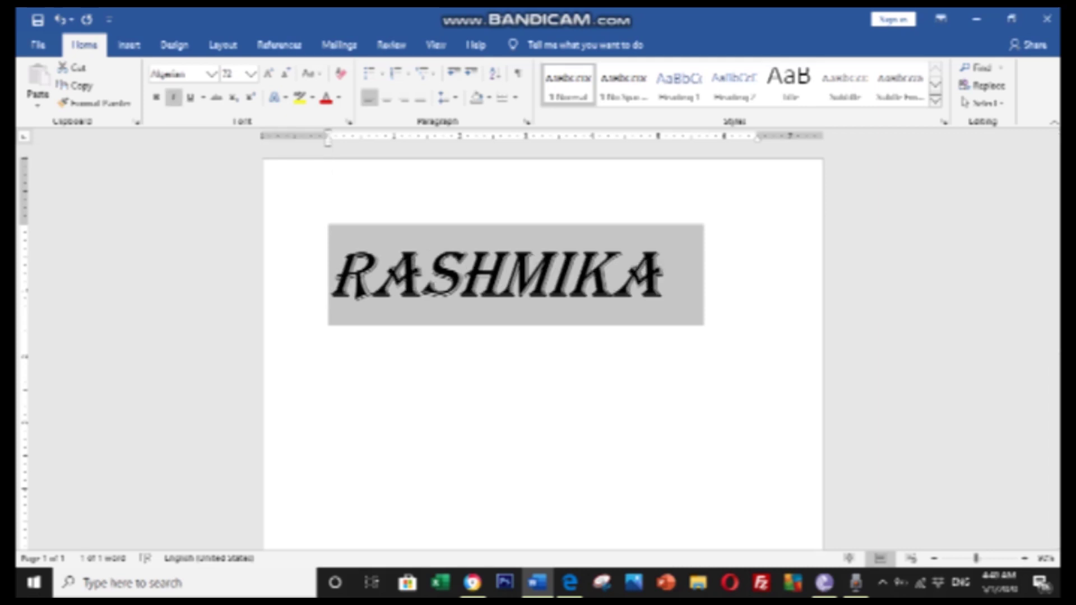
click(191, 98)
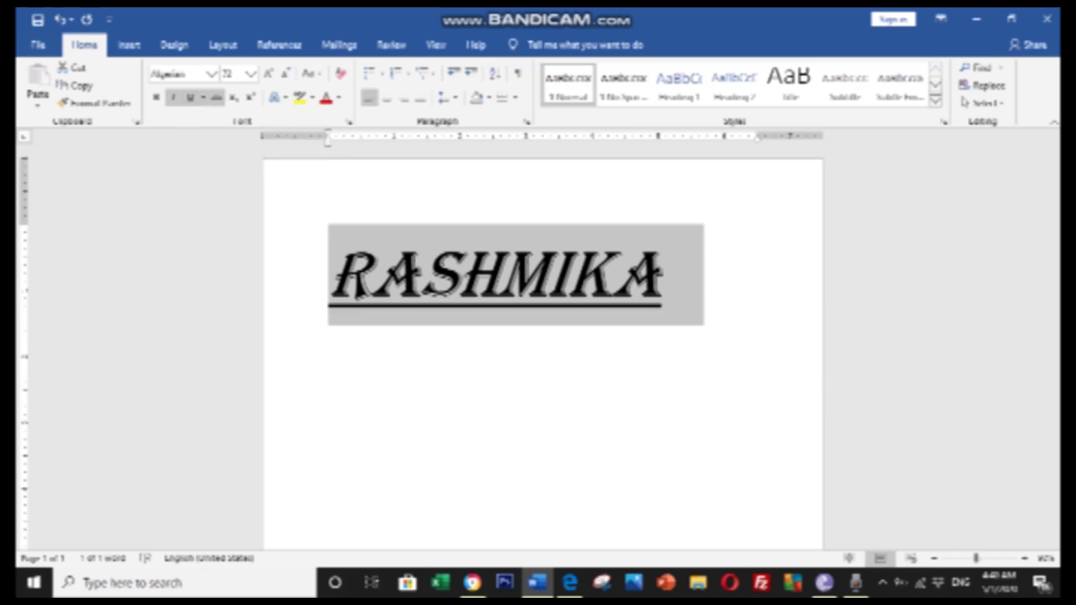
click(190, 98)
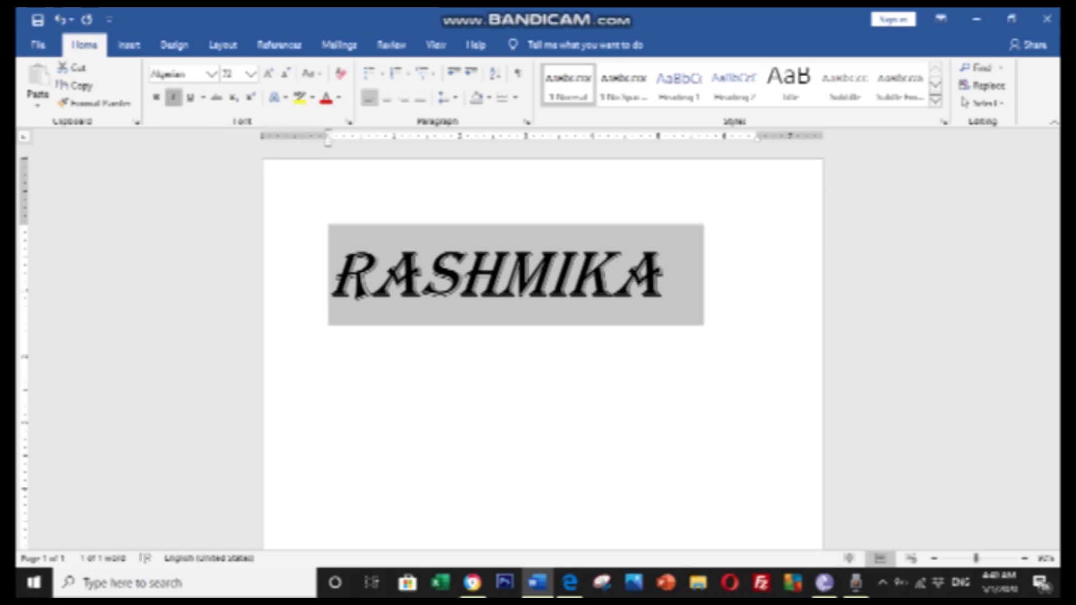
click(174, 98)
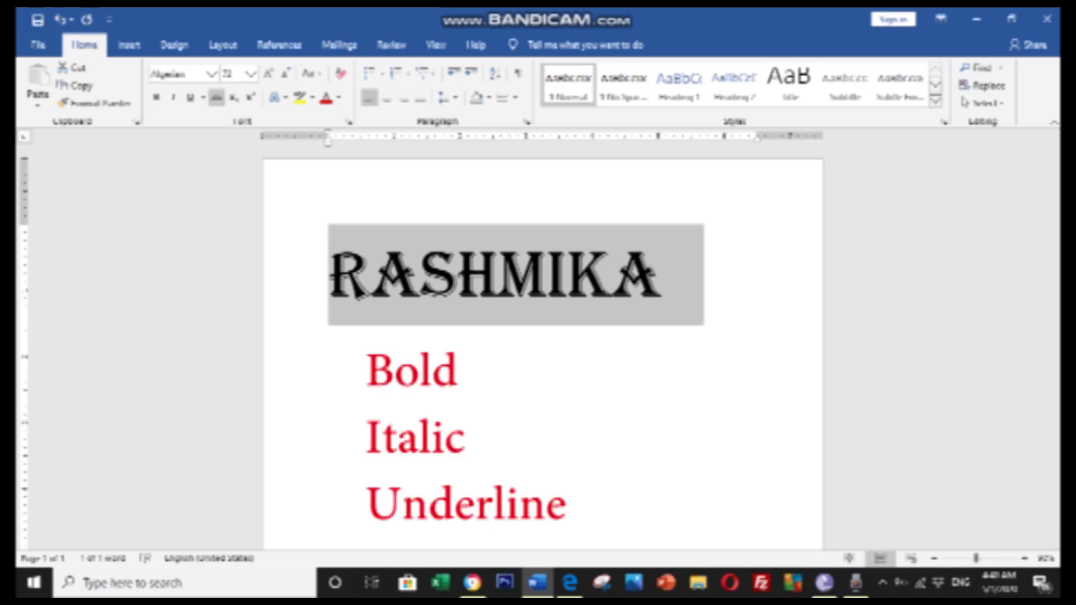
Apply strikethrough to the selected name and deselect it.
click(217, 97)
click(216, 98)
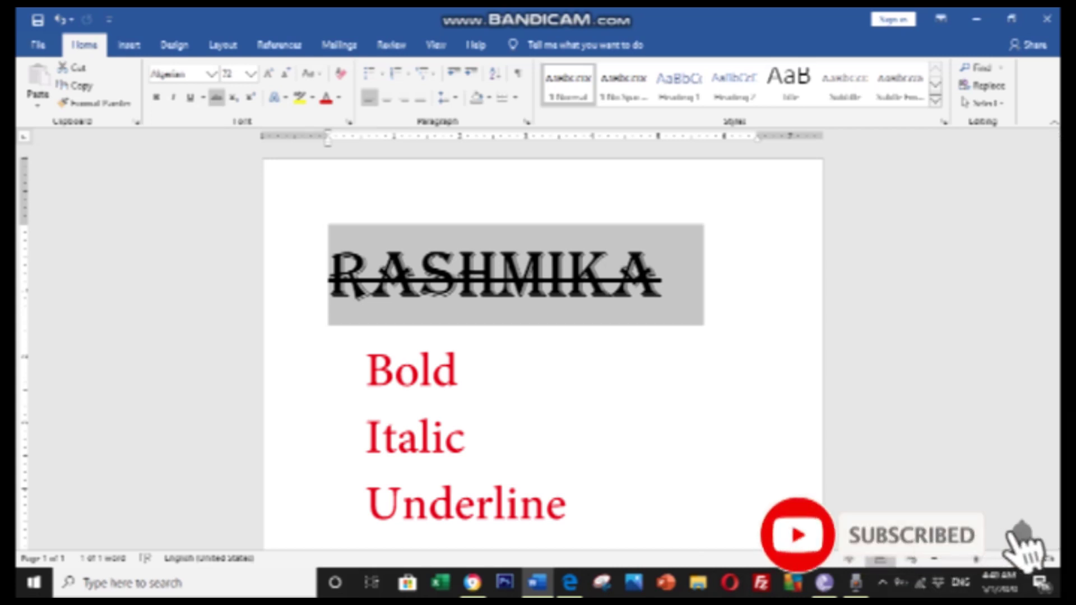
click(329, 275)
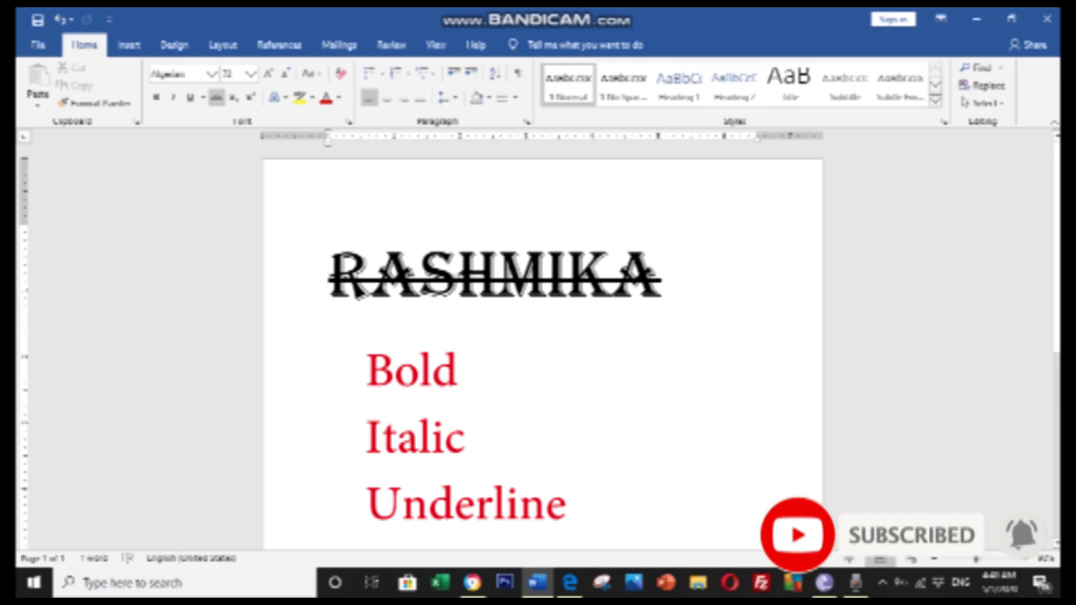
Enter the number 10000 without strikethrough on a new line below the name.
click(329, 376)
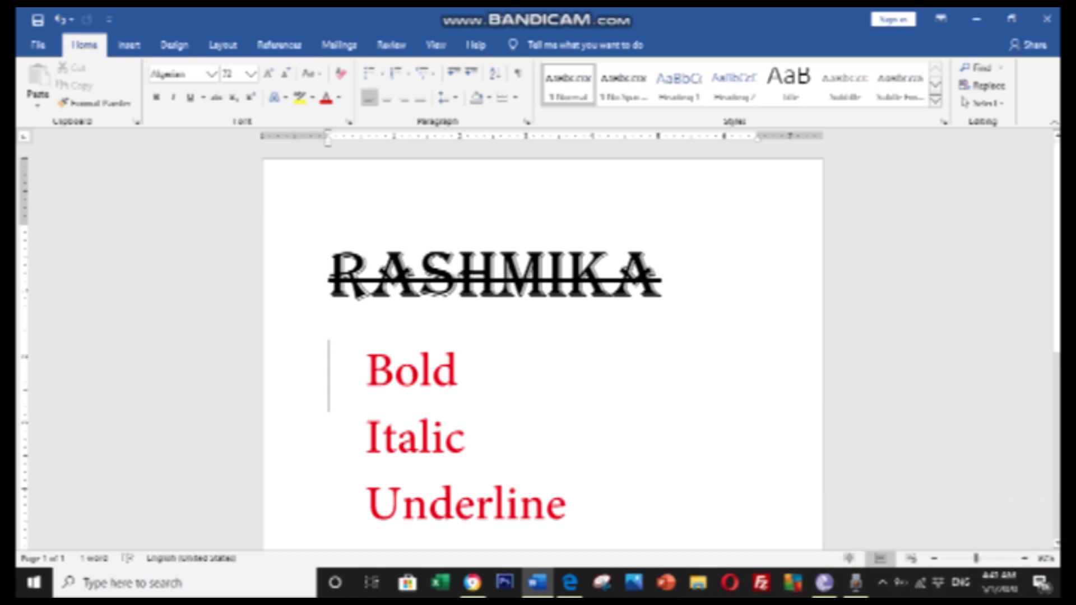
text(100)
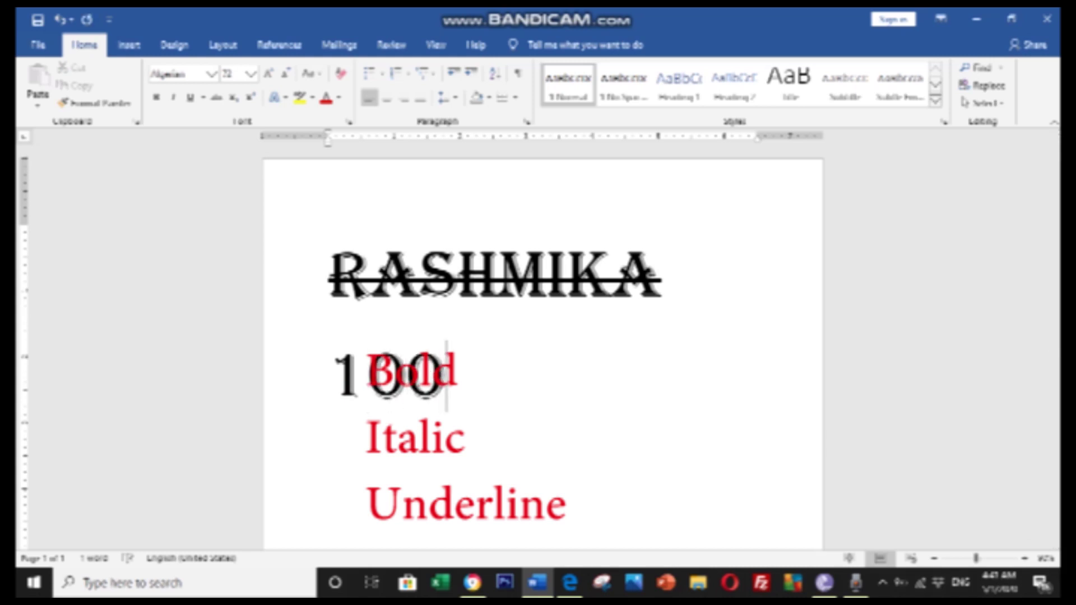
text(00)
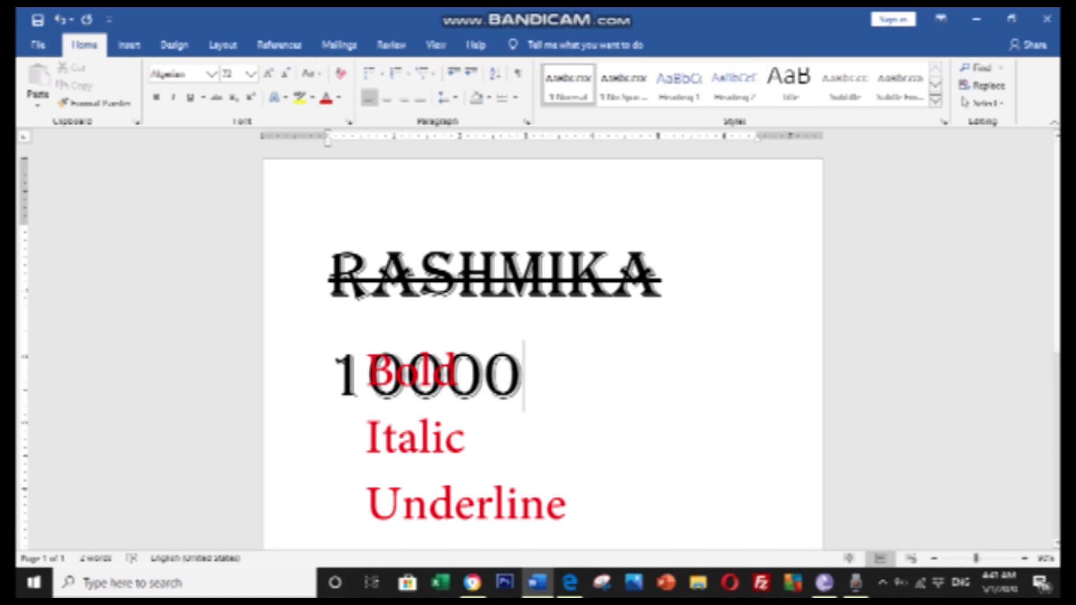
Apply strikethrough to the number 10000 below the name and place the cursor after it.
key(ctrl+shift+=)
key(ctrl+=)
click(217, 98)
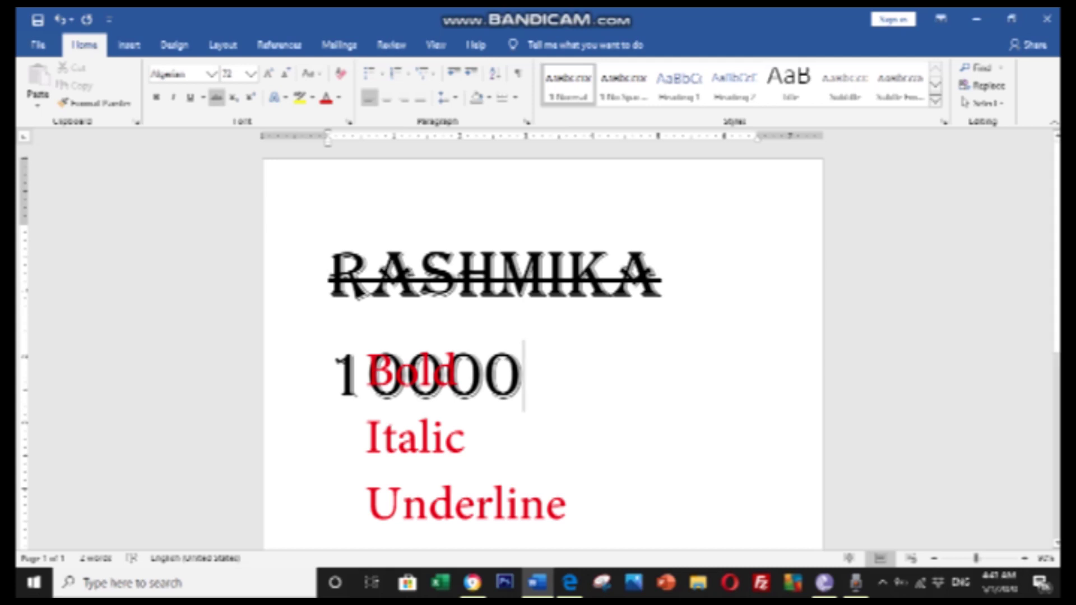
drag(524, 375, 331, 376)
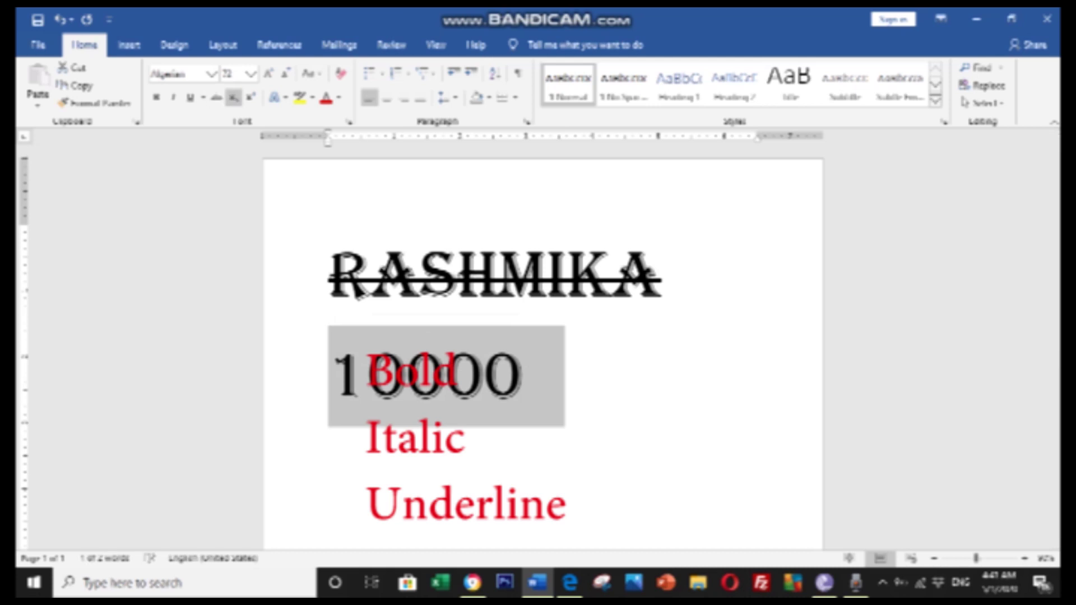
click(217, 98)
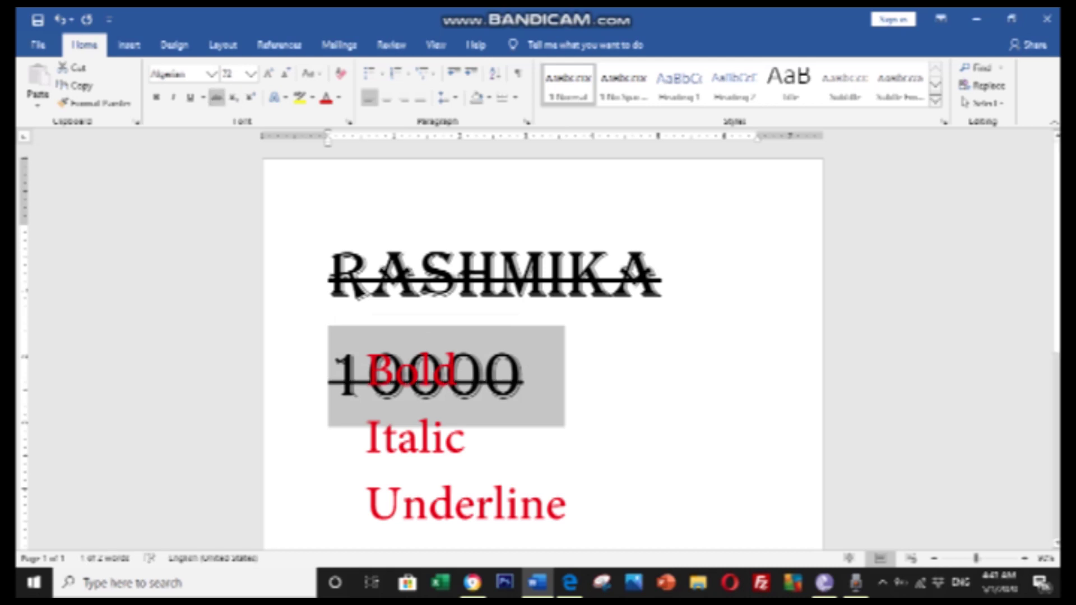
click(523, 376)
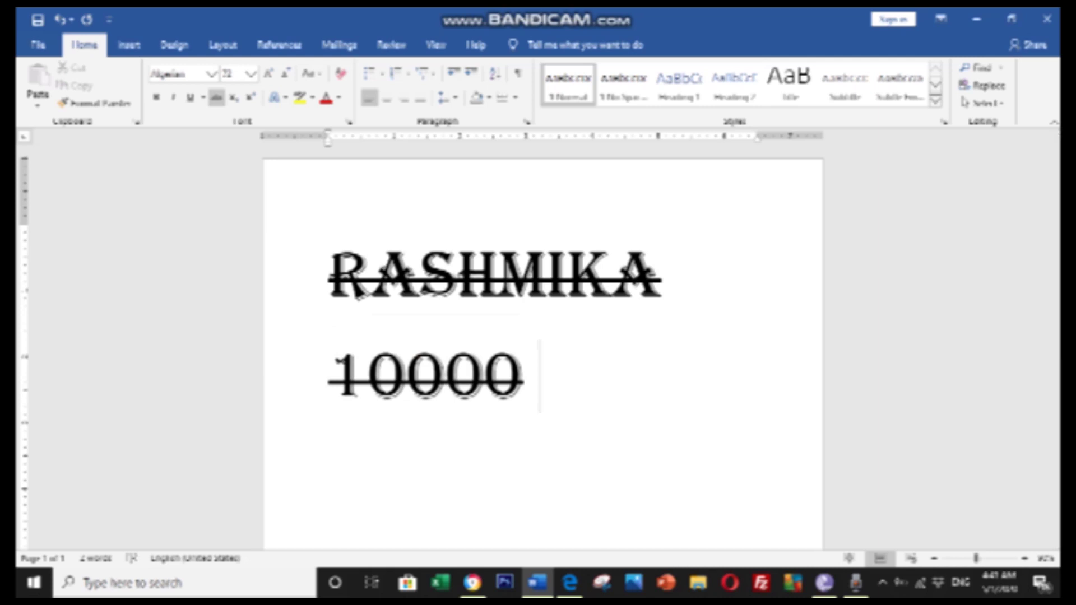
Add the number 5000 after the struck-through 10000 and remove the strikethrough from it.
text(500)
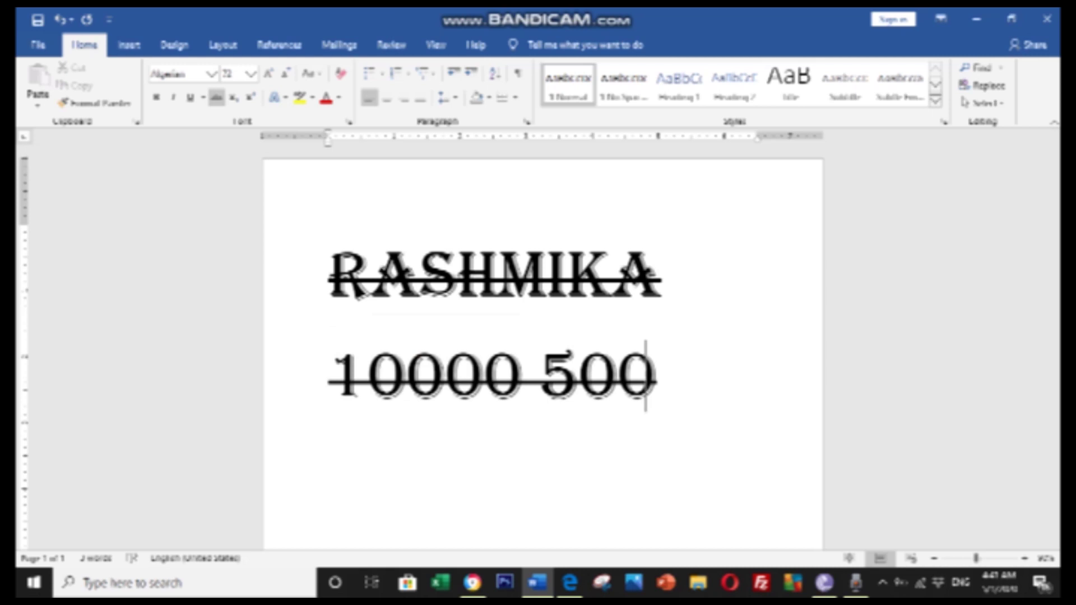
text(0)
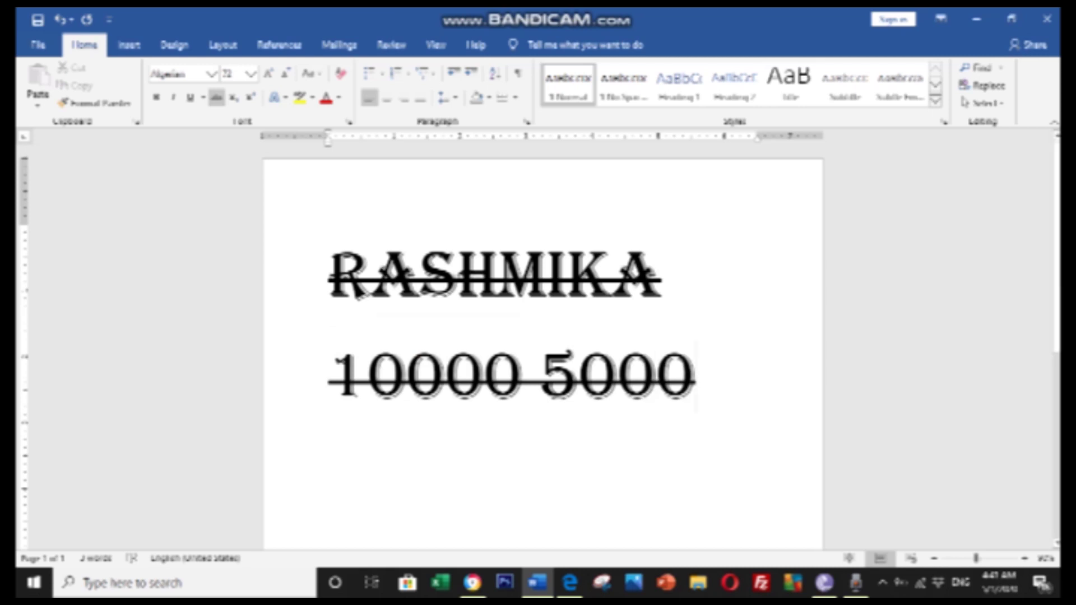
drag(695, 375, 540, 375)
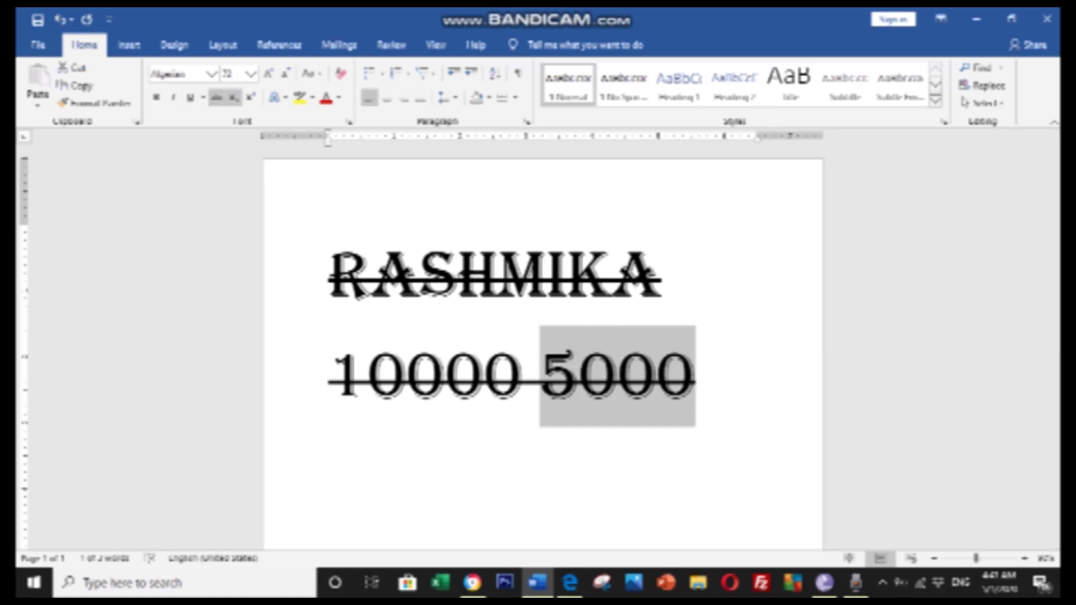
click(216, 97)
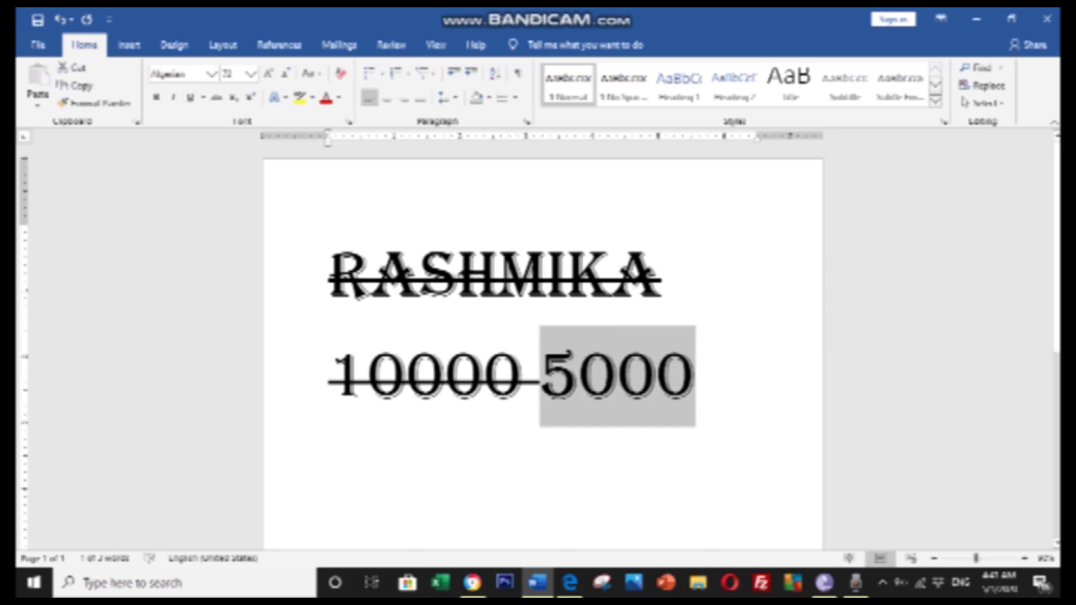
key(Left)
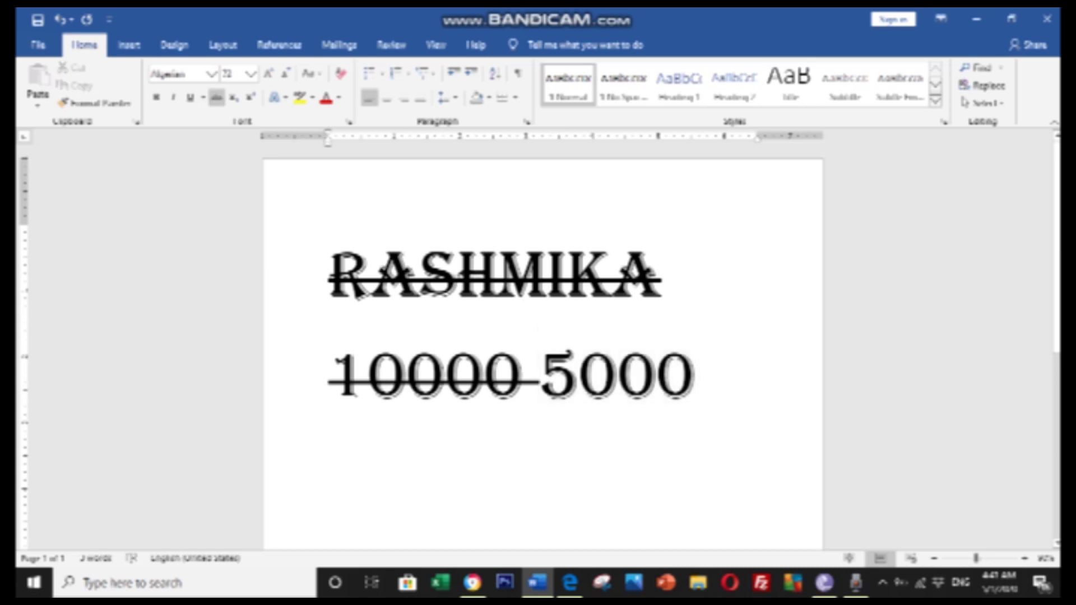
Enter H²O on a new line below the numbers, with the 2 as superscript.
key(Return)
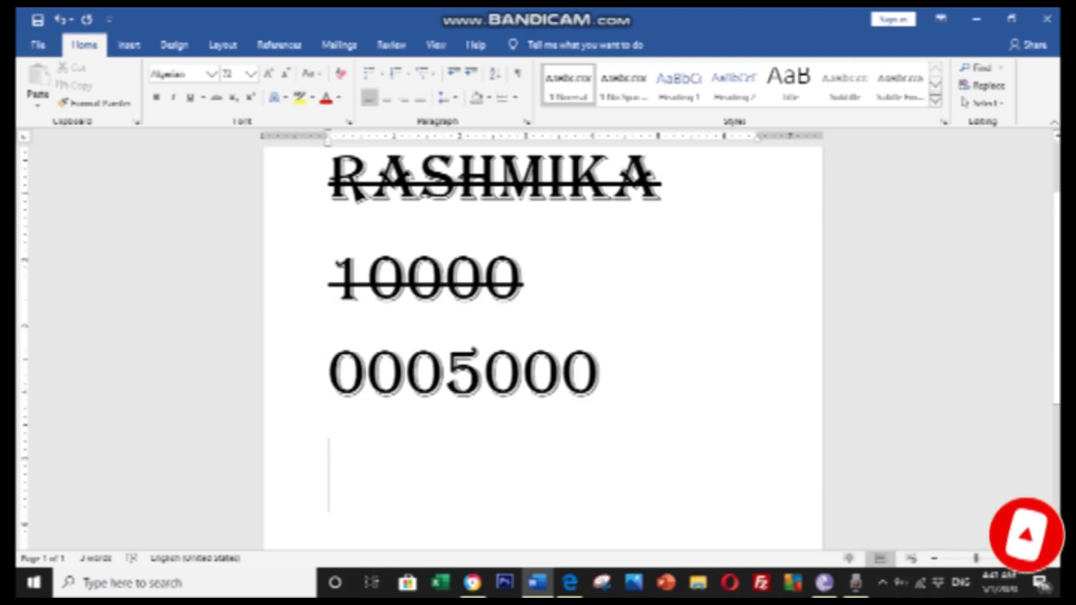
text(H)
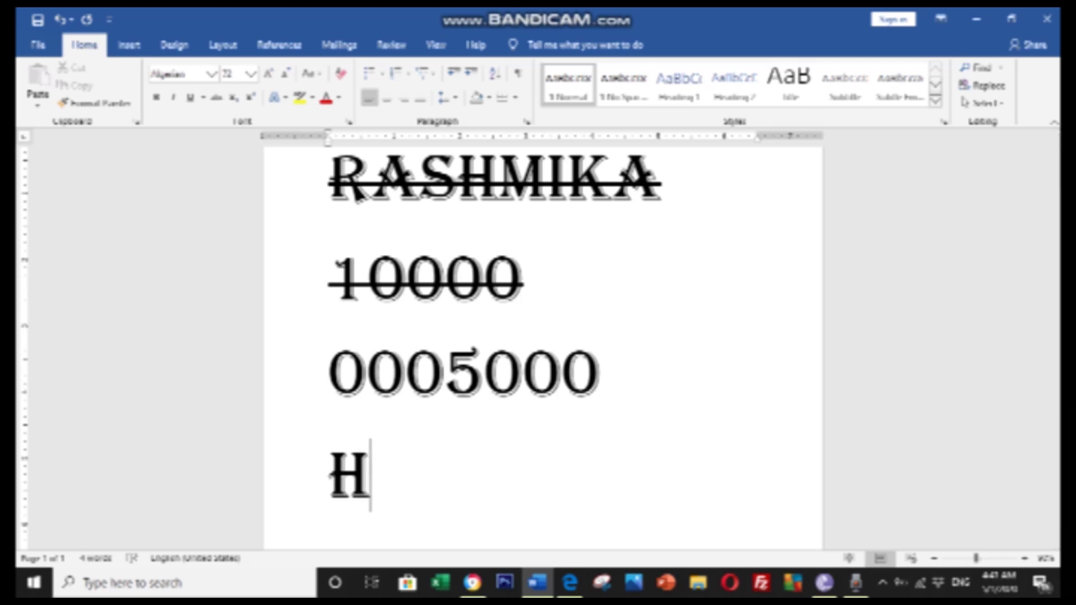
text(20)
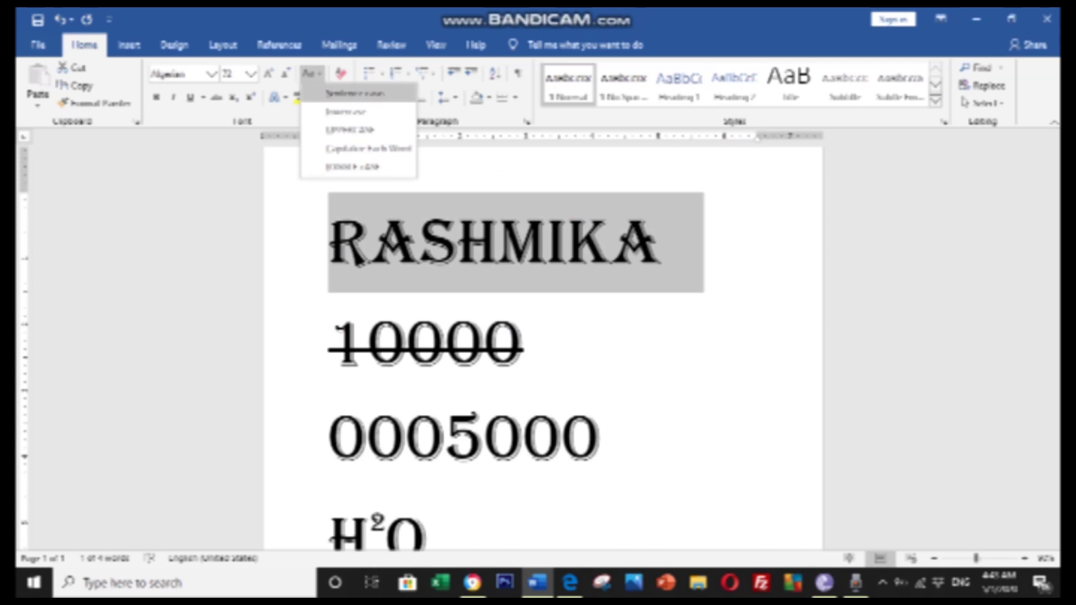
Change the selected name to sentence case and set its font to Times New Roman.
click(356, 93)
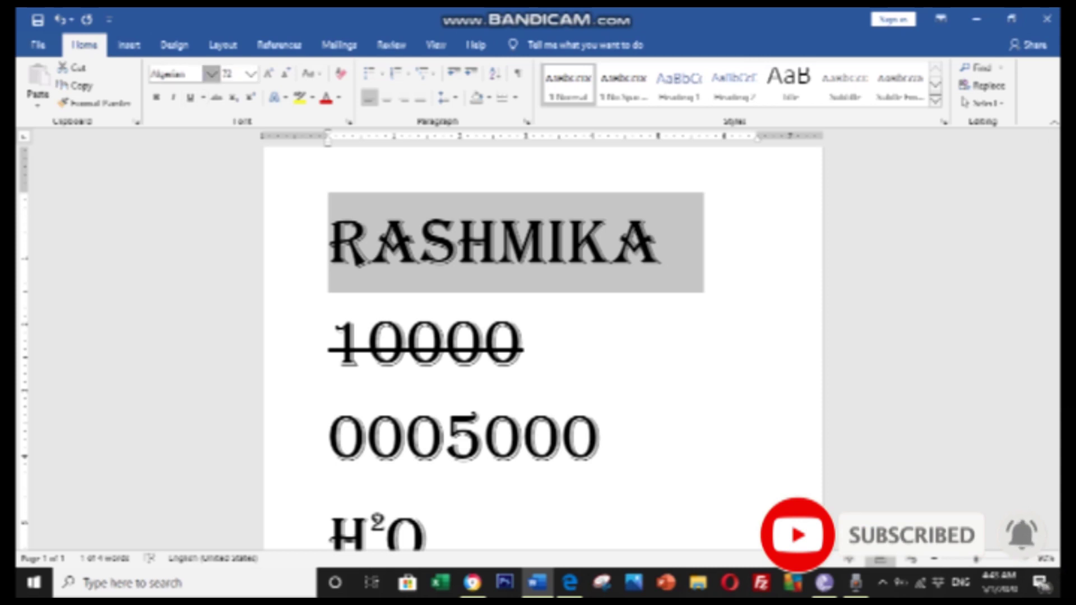
click(210, 74)
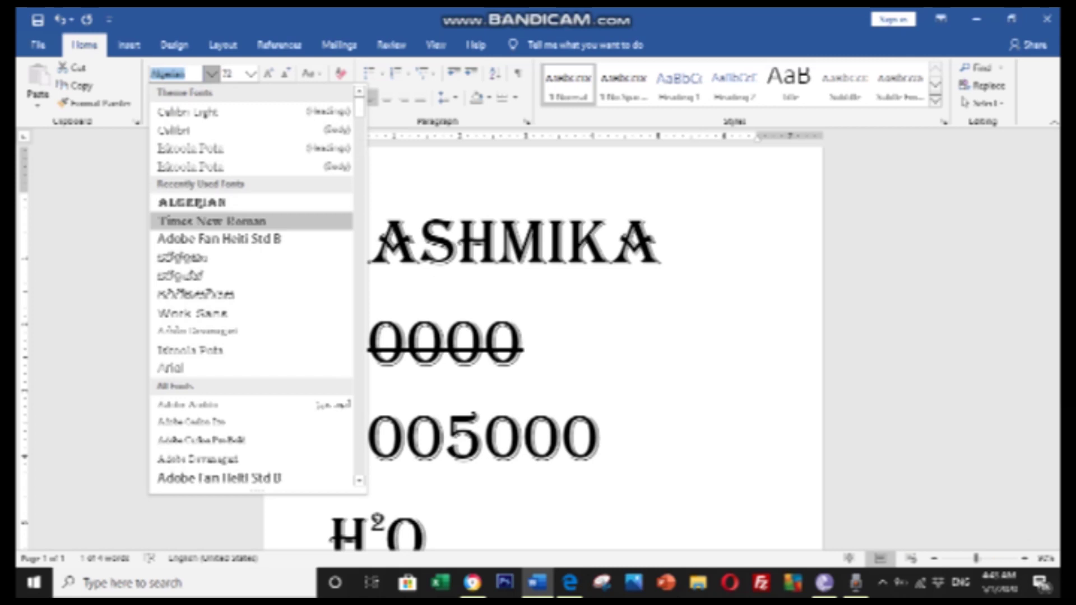
click(210, 221)
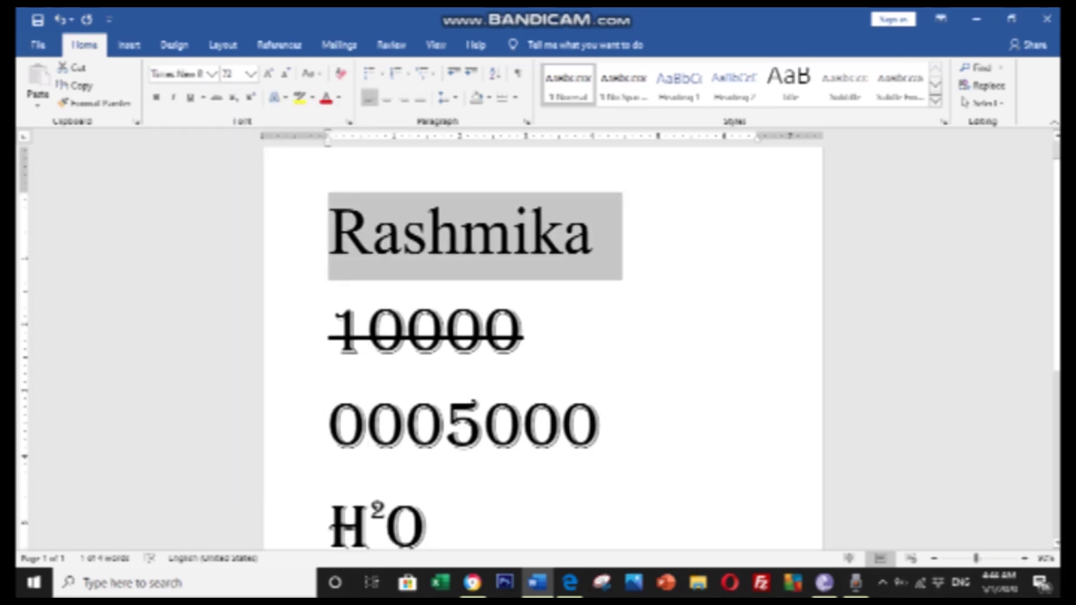
Replace the capital first letter of the name with a lowercase r.
click(402, 235)
key(Left)
key(shift+Left)
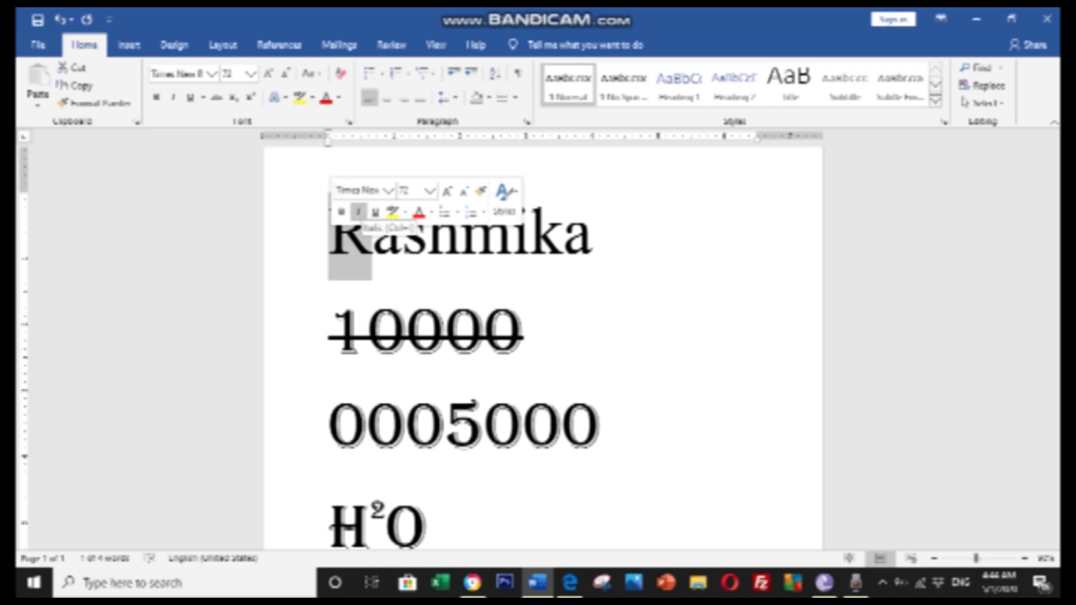
text(r)
click(352, 231)
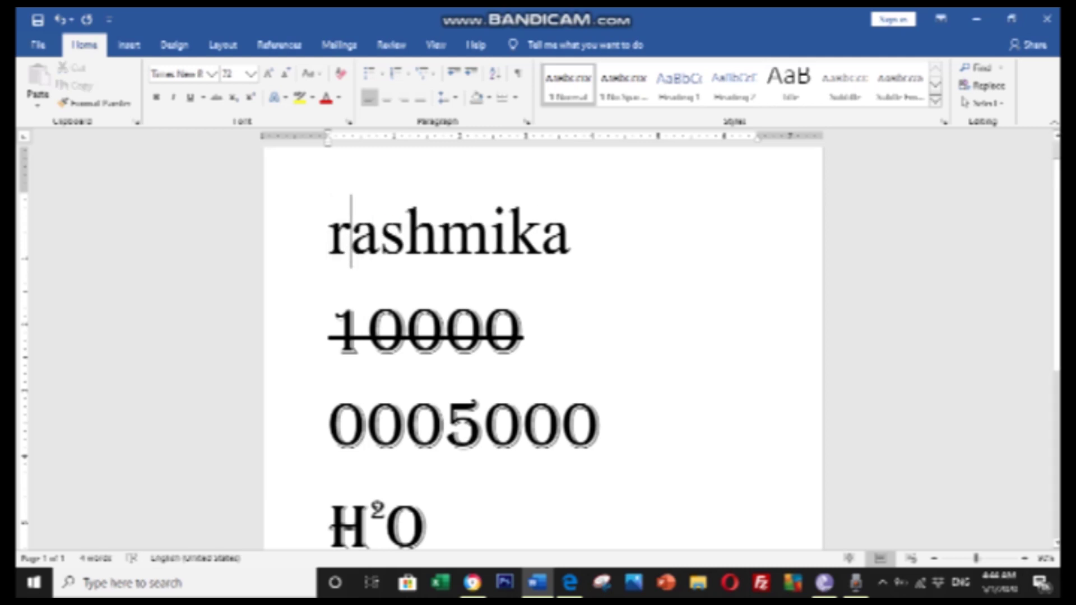
Select the whole lowercase name and change it to sentence case.
key(End)
key(shift+Left)
key(shift+Left)
key(shift+Left)
key(shift+Left)
drag(438, 236, 329, 236)
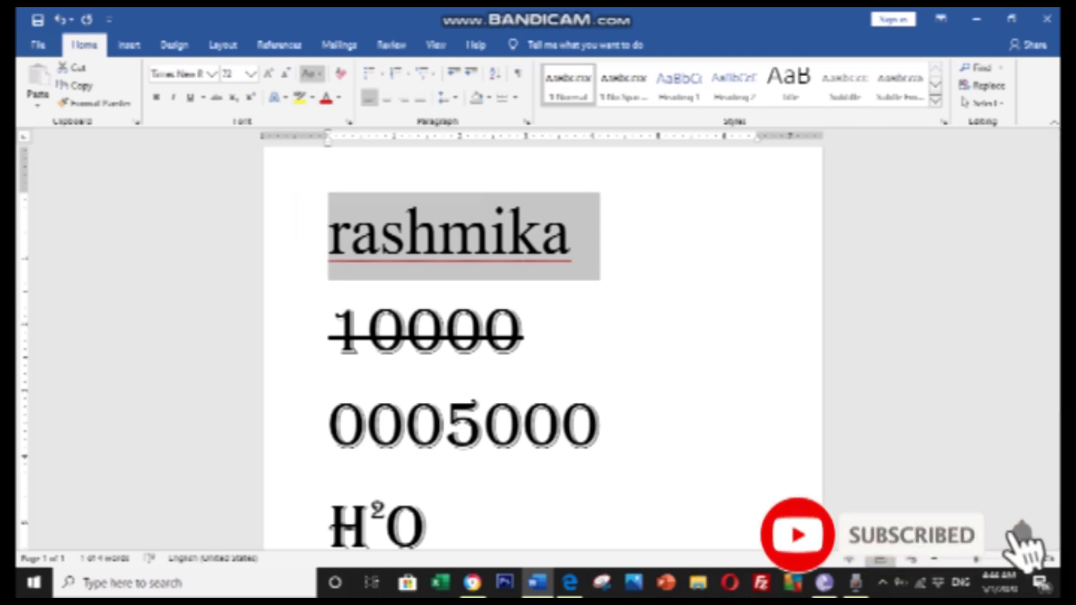
click(312, 74)
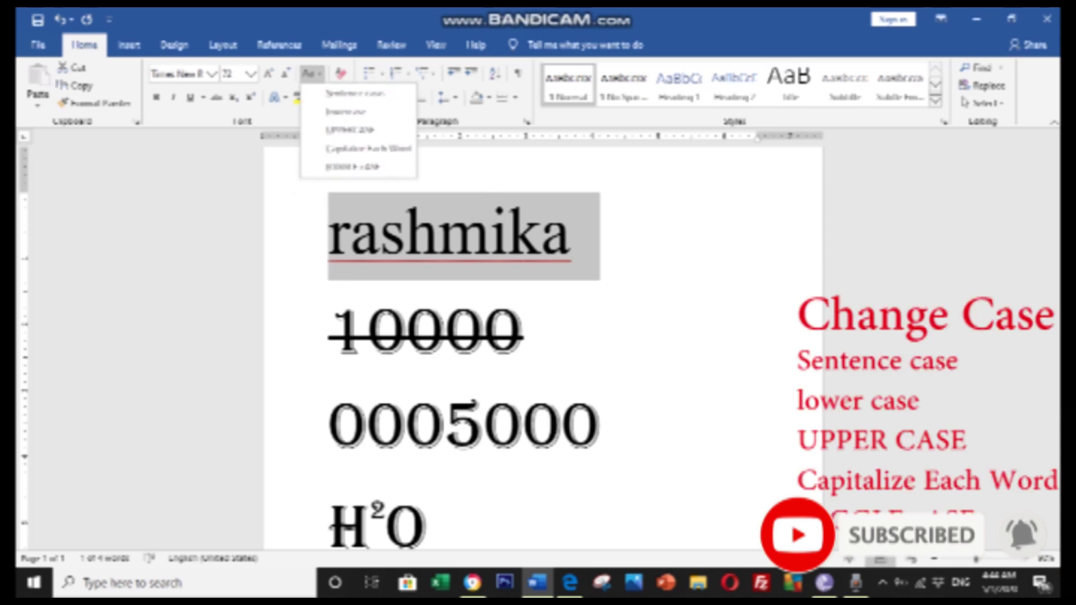
click(355, 93)
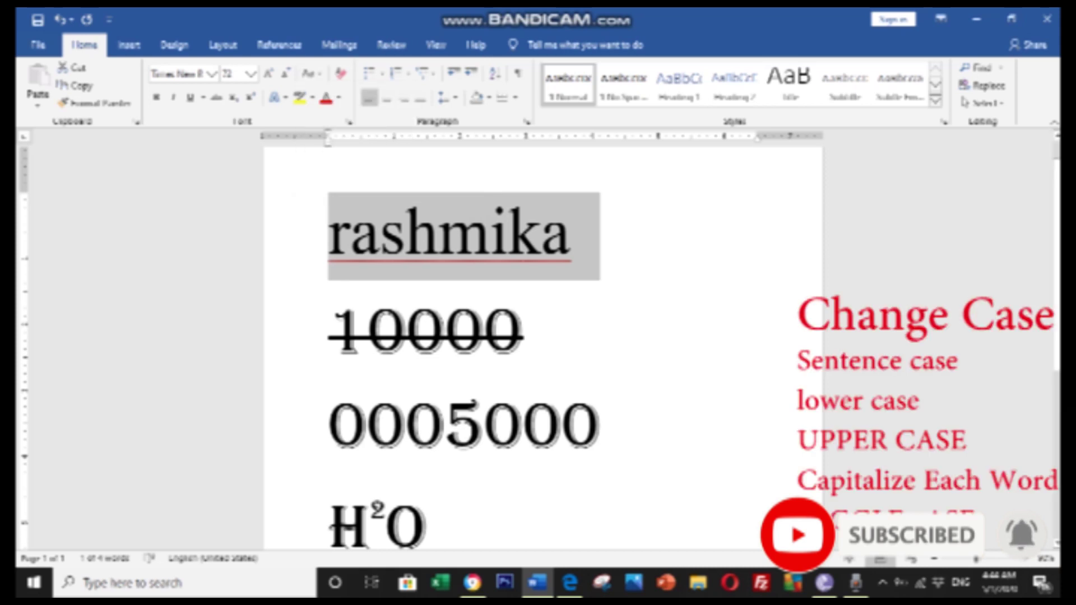
key(shift+F3)
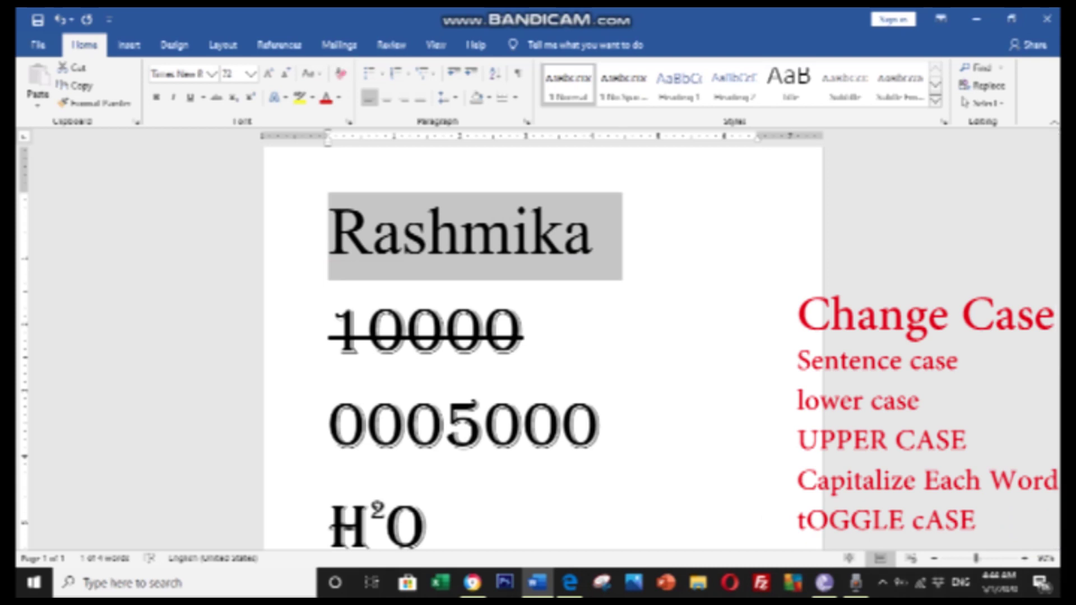
Change the selected name to lowercase, and convert it to UPPERCASE.
click(311, 73)
key(shift+F3)
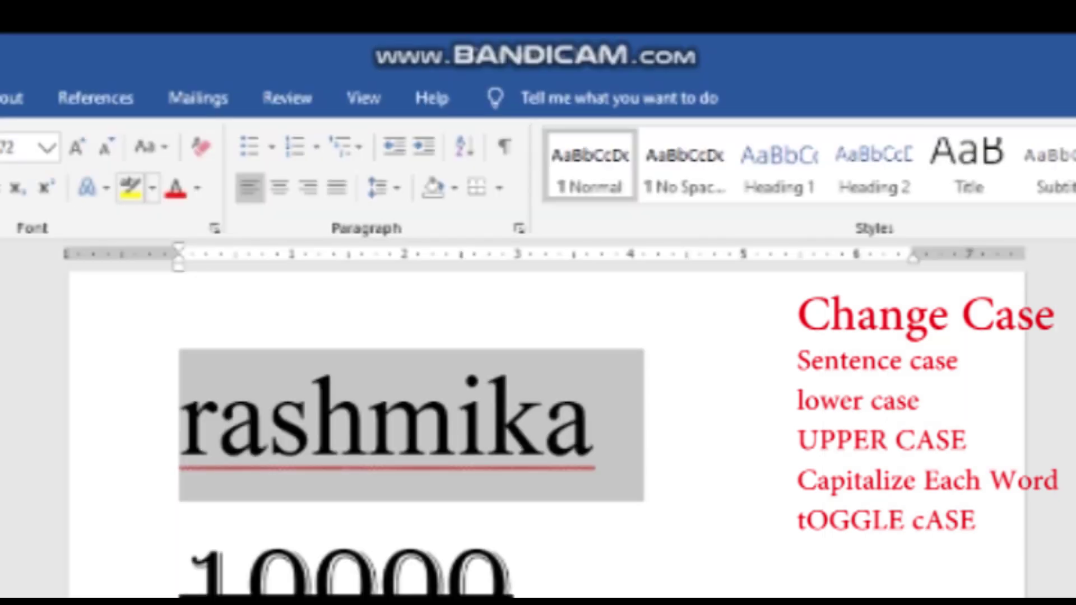
click(150, 147)
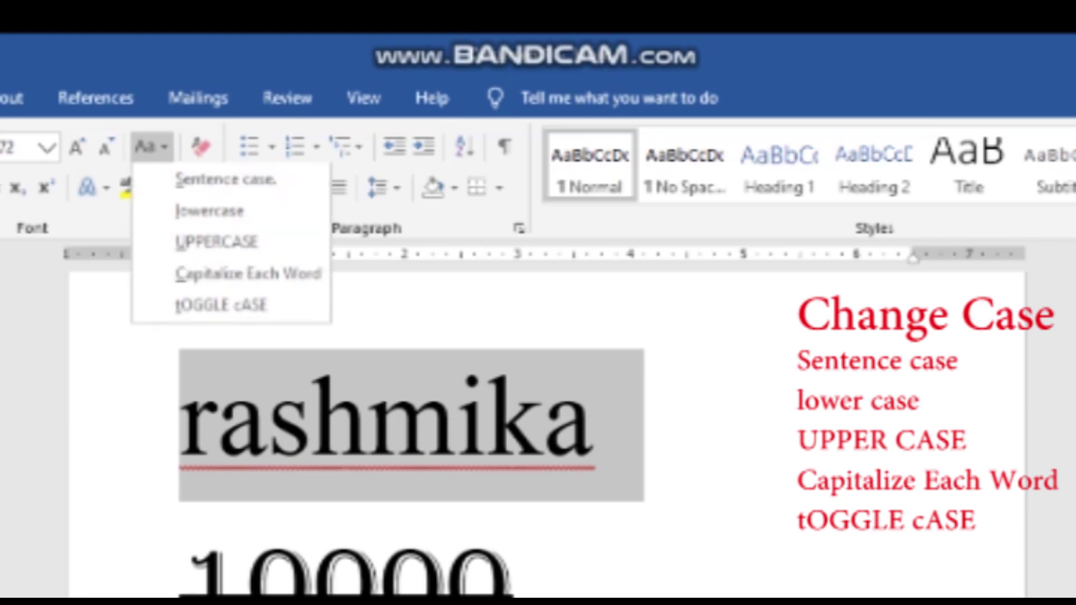
click(216, 243)
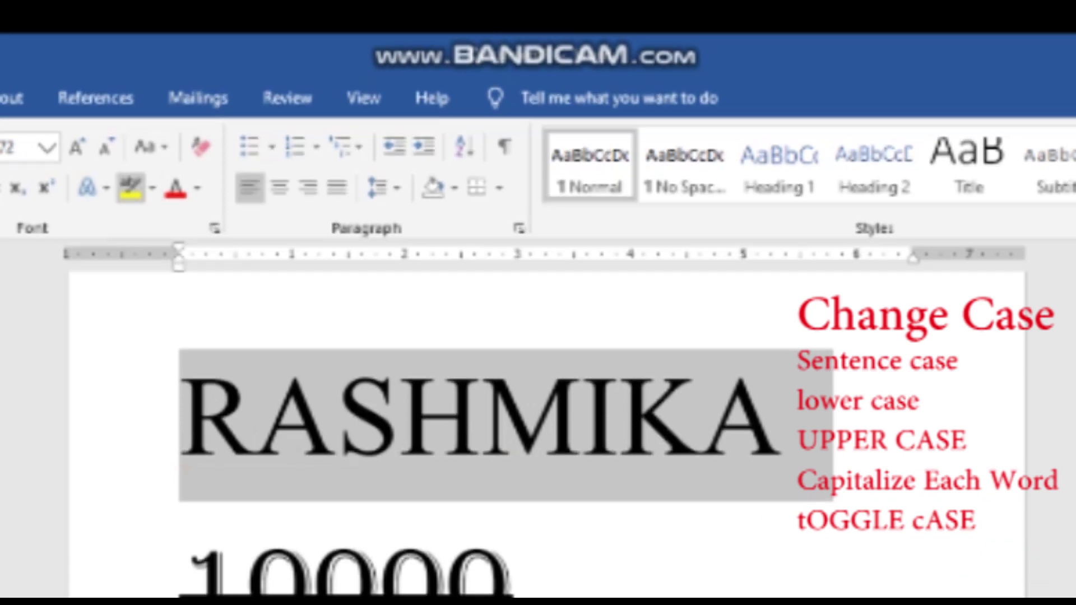
click(150, 147)
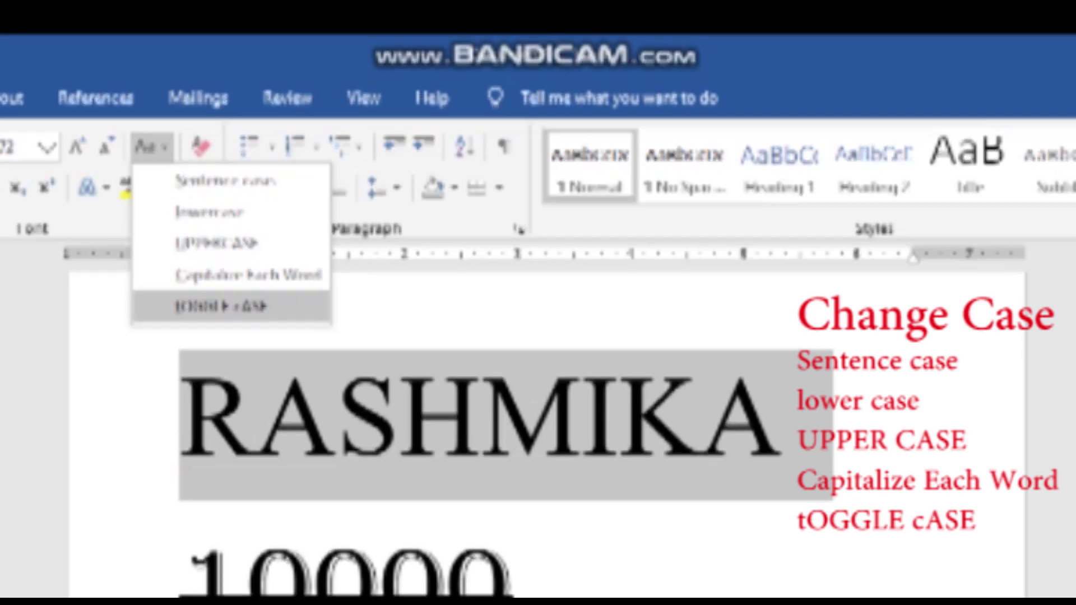
key(Escape)
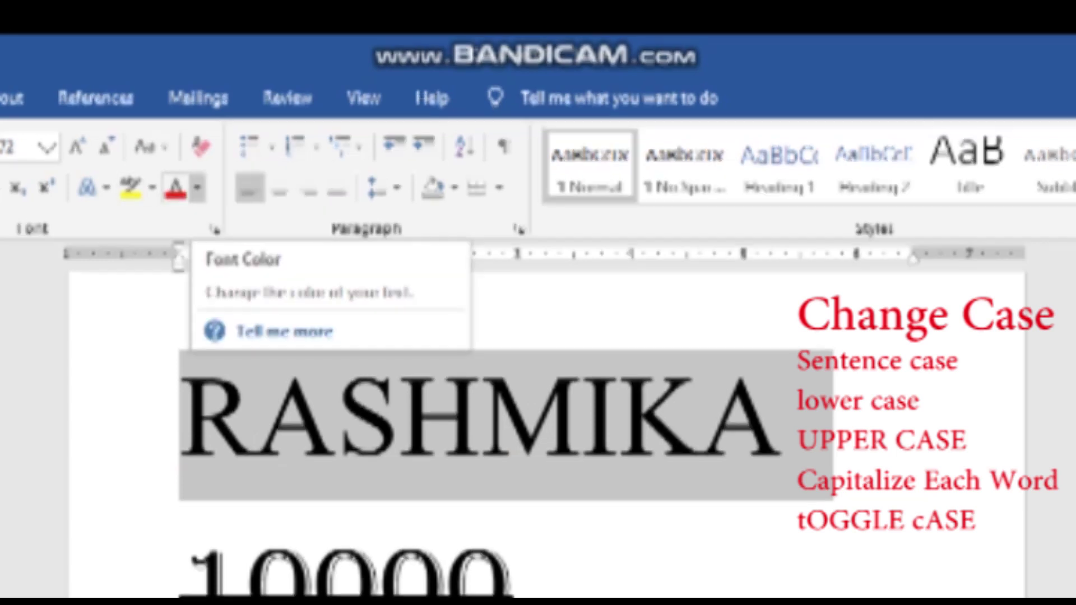
Set the font color of the selected name to a dark blue theme color.
click(197, 188)
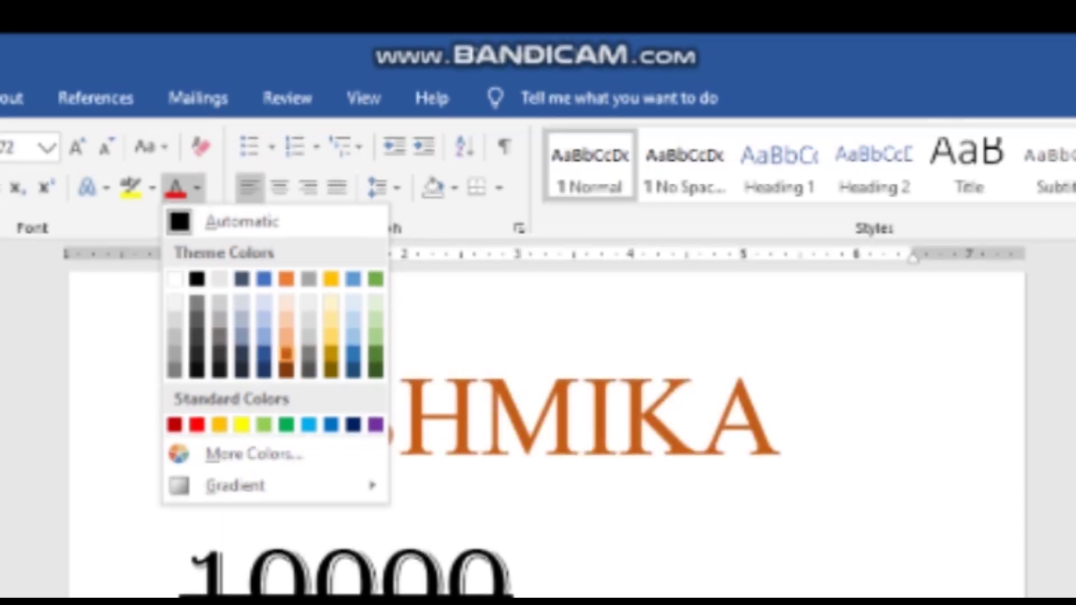
click(263, 353)
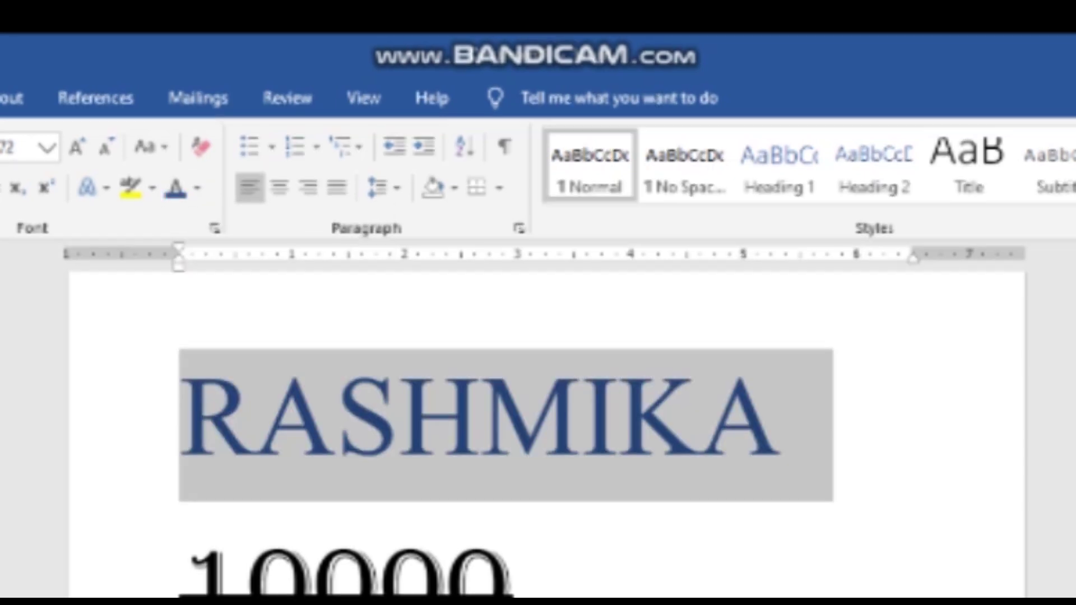